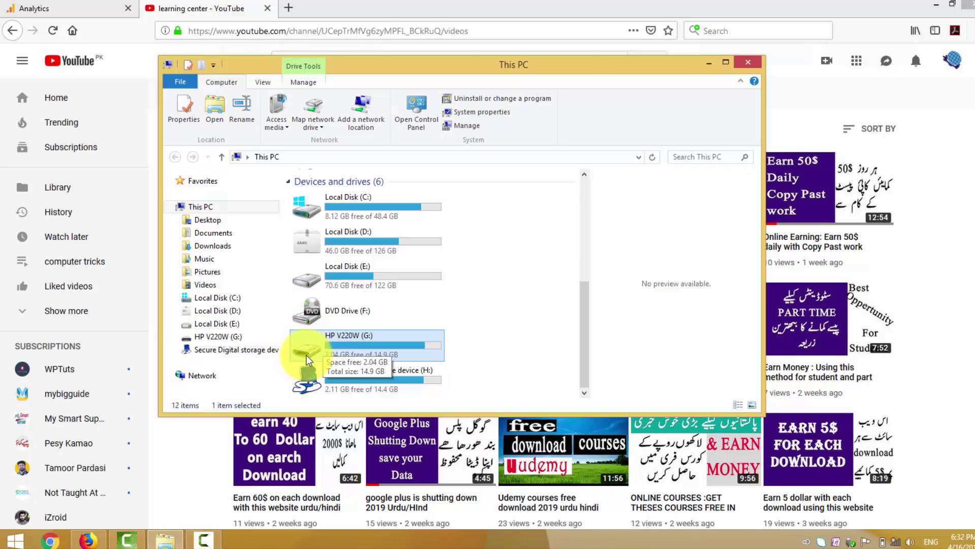
# Show the desktop and open the photo 20190211_121603 for editing in Paint
pyautogui.press('super+d')
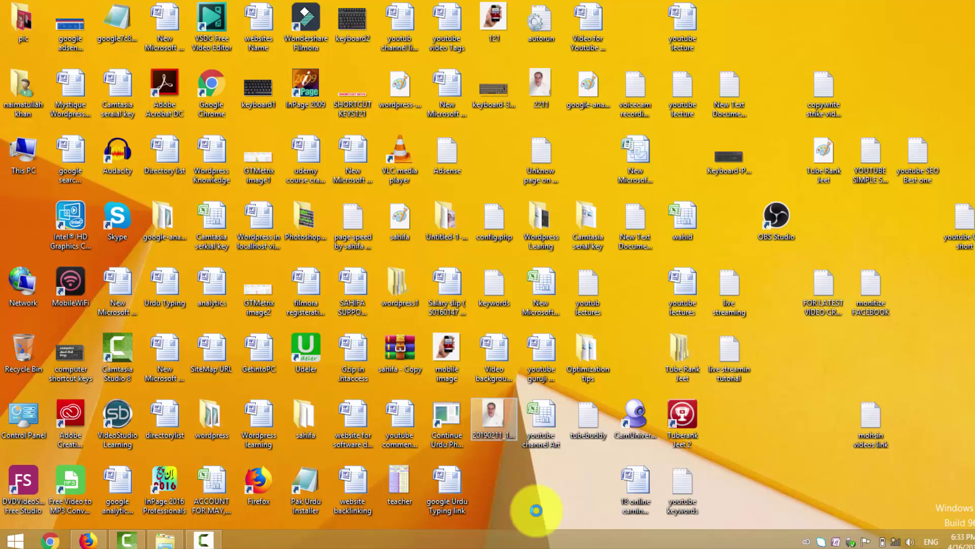
pyautogui.rightClick(490, 417)
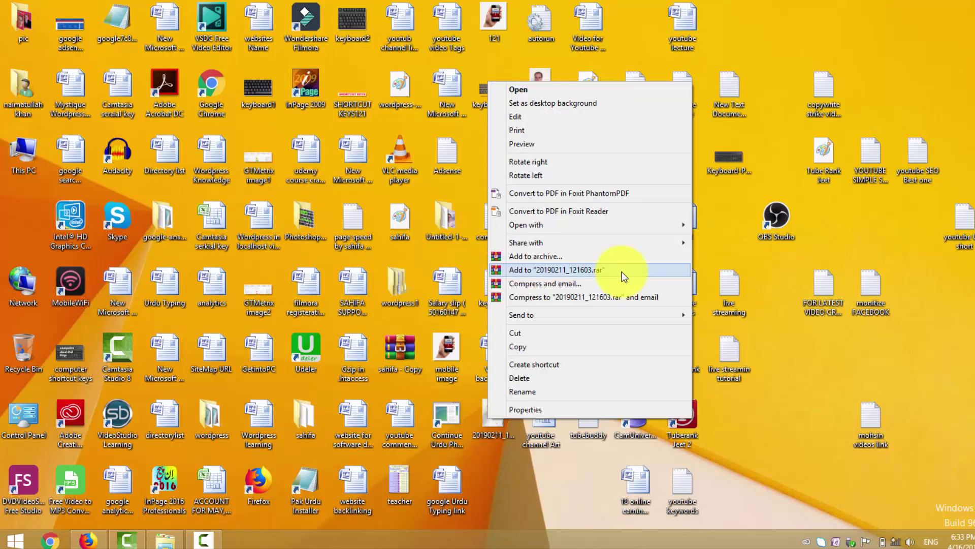
pyautogui.click(533, 121)
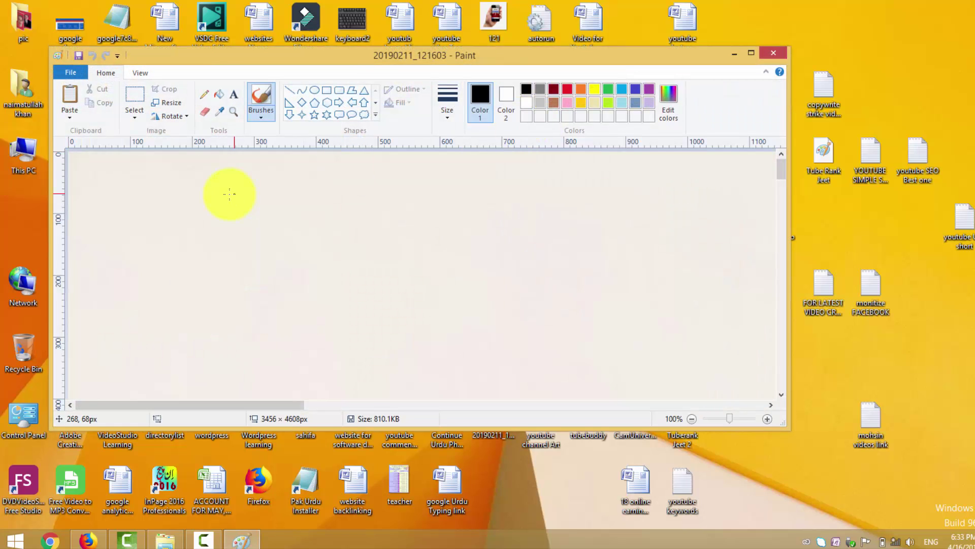
# Save the photo to the Desktop as a 24-bit bitmap named 111 and close Paint
pyautogui.click(73, 73)
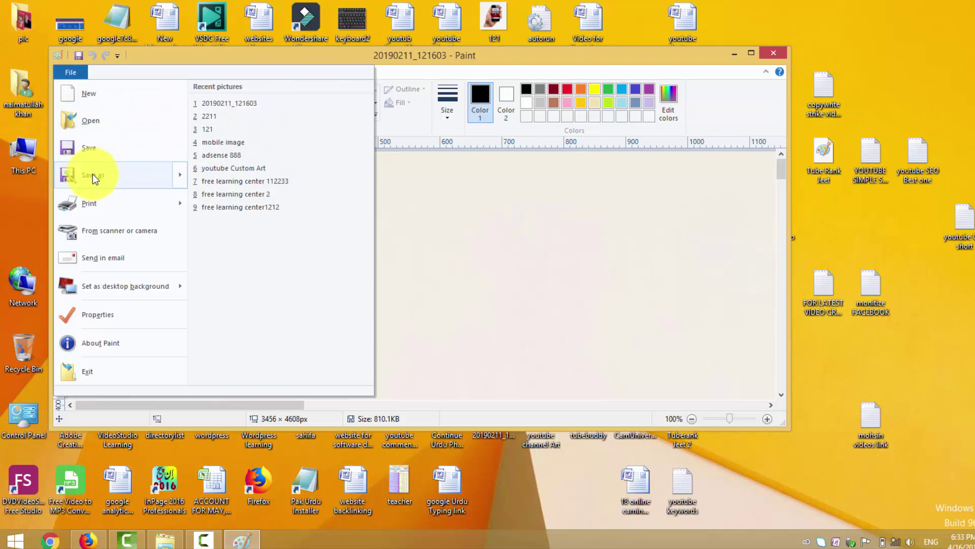
pyautogui.moveTo(108, 174)
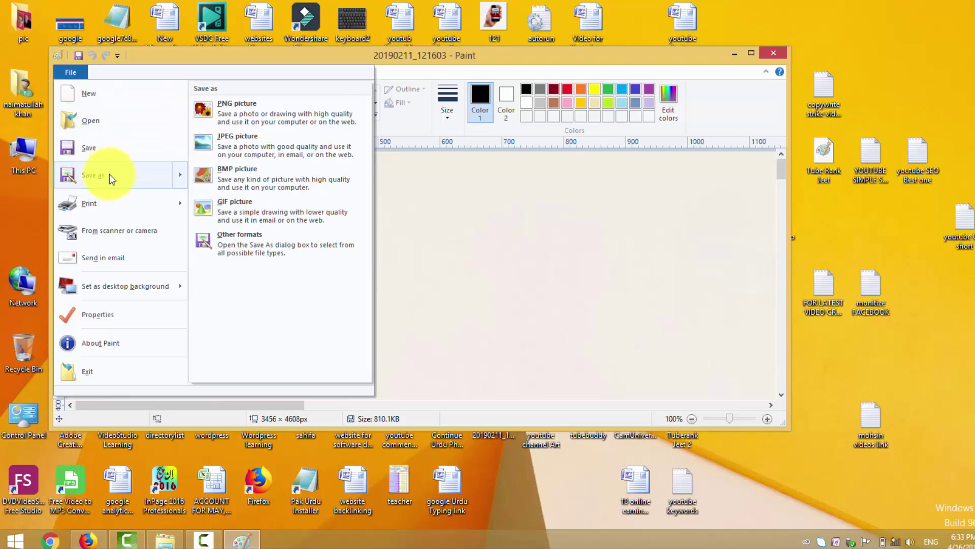
pyautogui.click(216, 174)
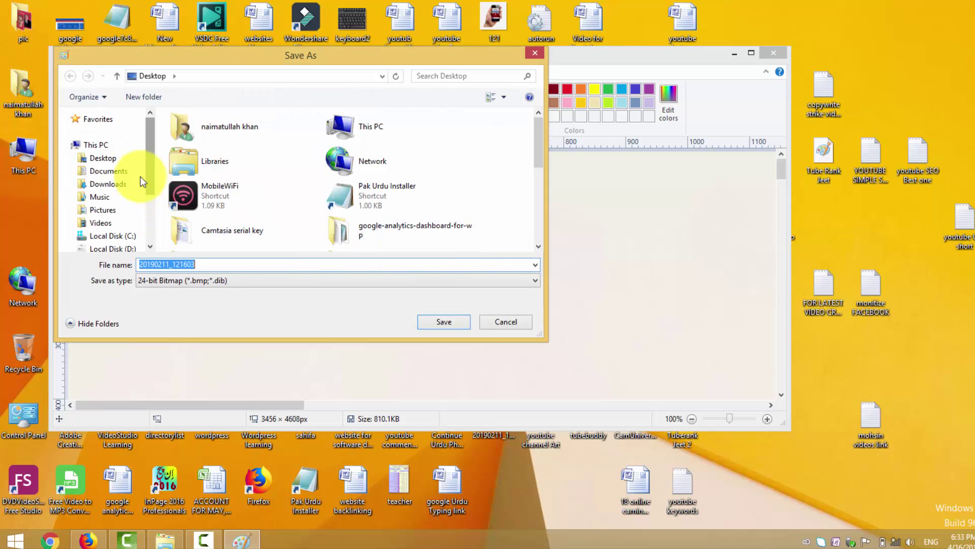
pyautogui.click(131, 162)
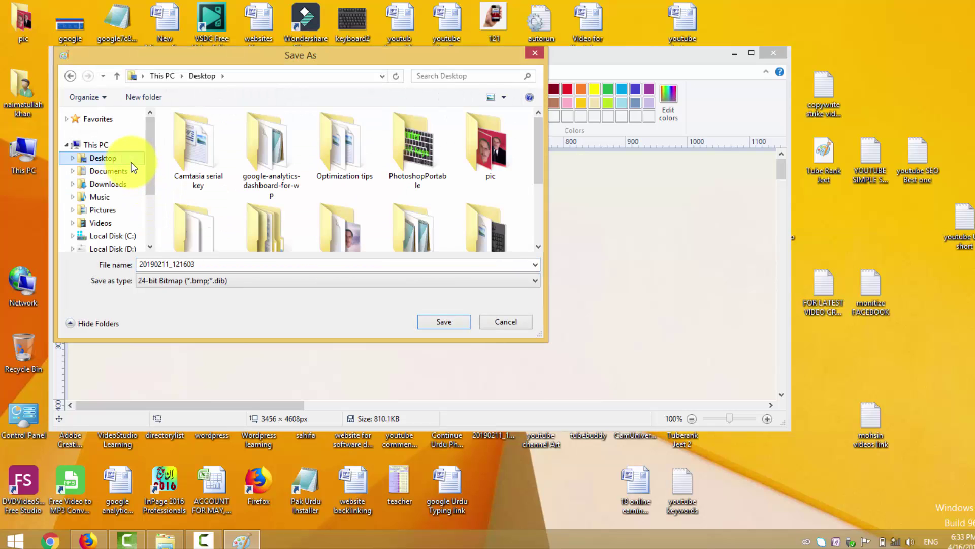
pyautogui.doubleClick(213, 264)
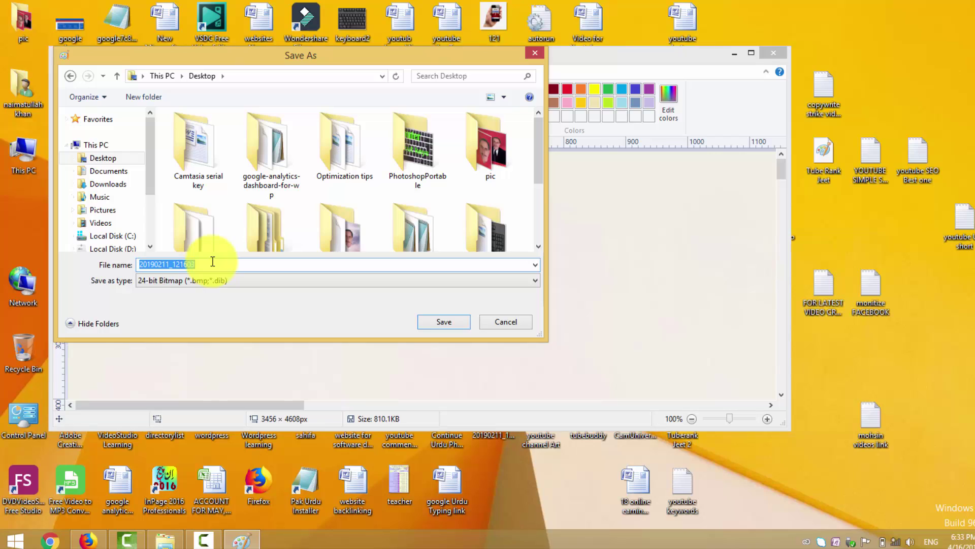
pyautogui.write('111')
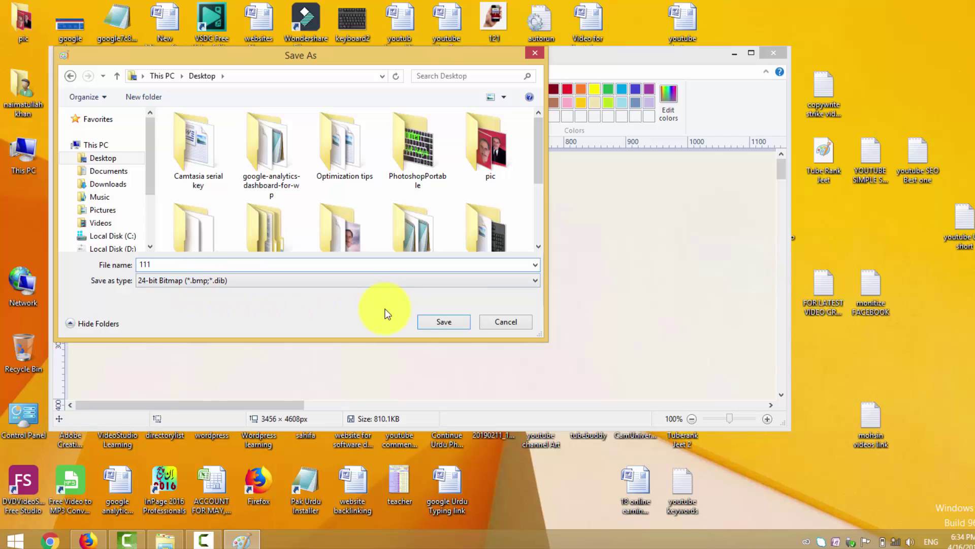
pyautogui.click(439, 325)
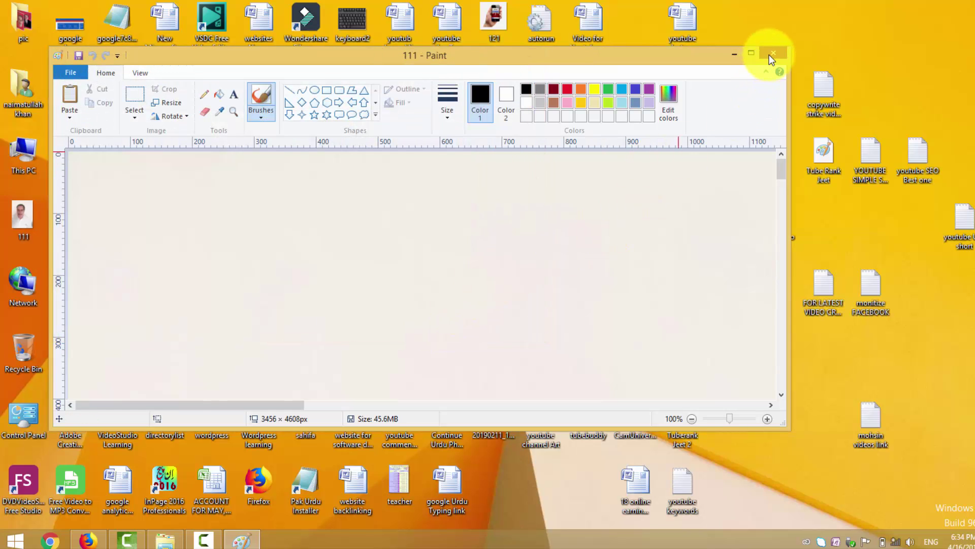
pyautogui.click(772, 55)
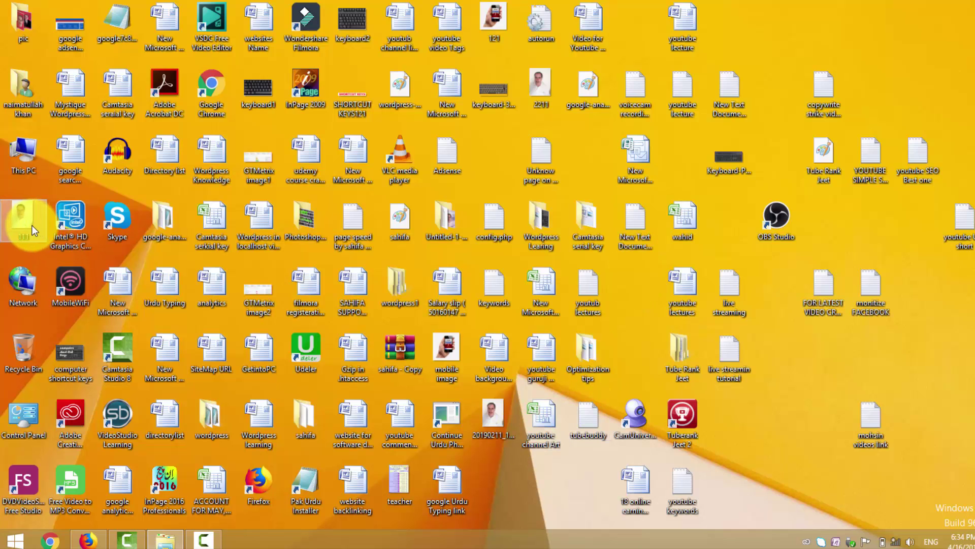
# Move the 111 image to the empty desktop area above the copywrite strike file
pyautogui.moveTo(32, 225); pyautogui.dragTo(303, 182)
pyautogui.moveTo(672, 120); pyautogui.dragTo(789, 65)
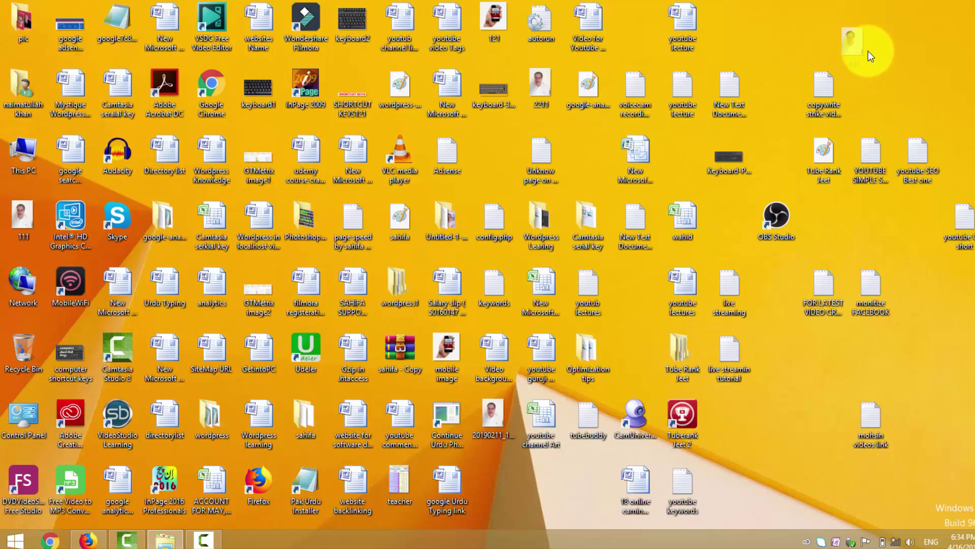
pyautogui.moveTo(868, 51); pyautogui.dragTo(872, 52)
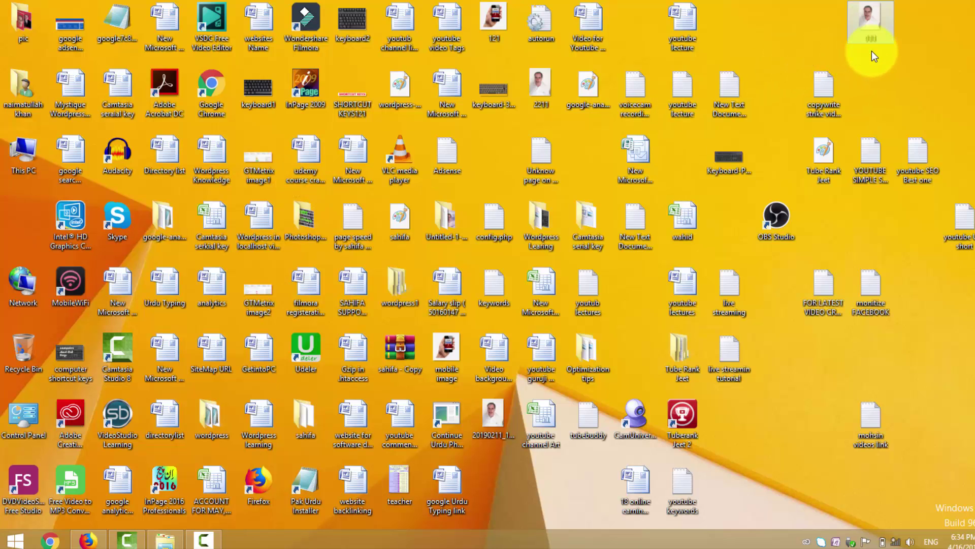
# Create a new text document in an empty area of the desktop, keeping its default name
pyautogui.rightClick(761, 29)
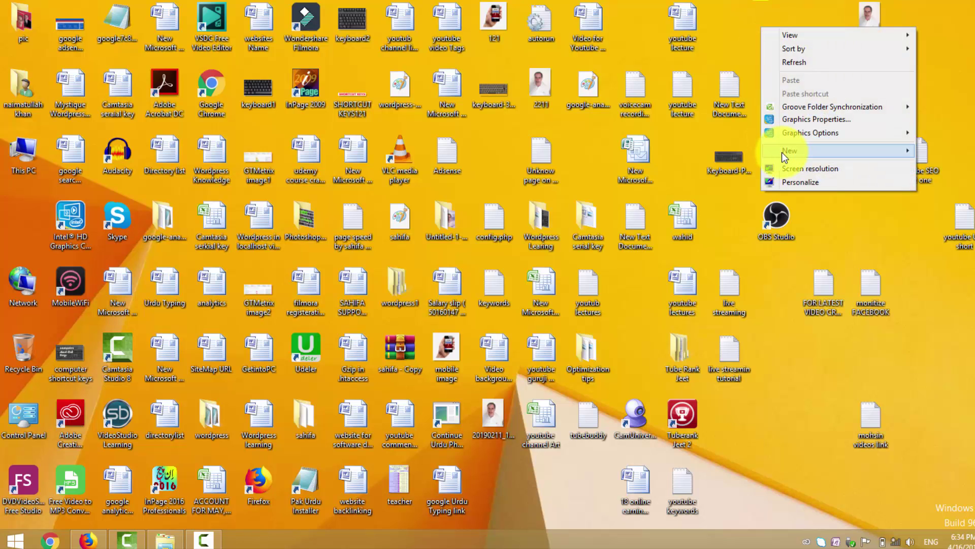
pyautogui.moveTo(782, 152)
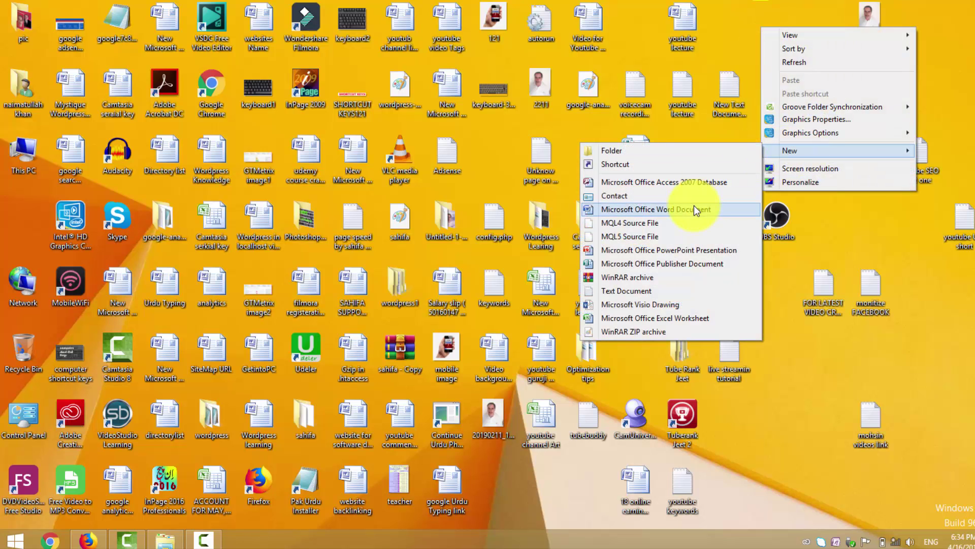
pyautogui.click(672, 291)
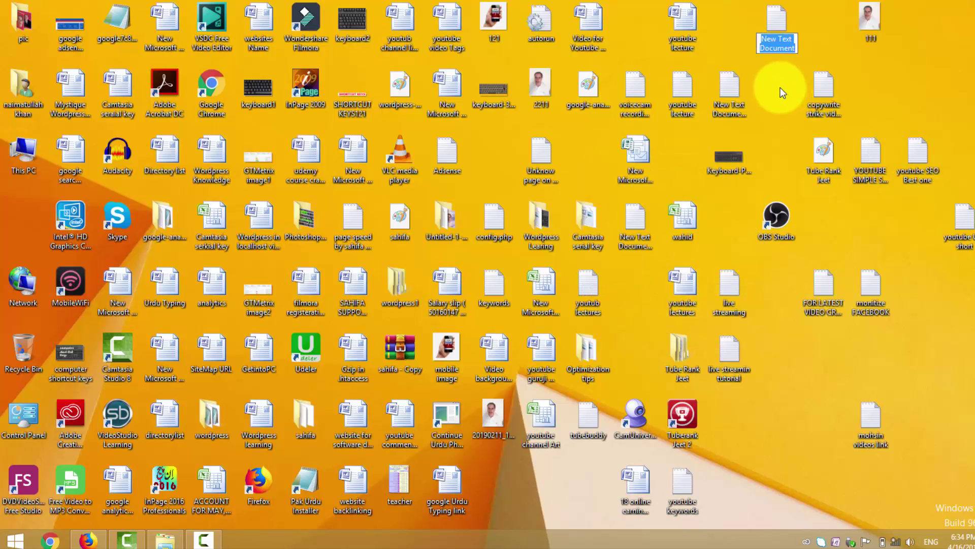
pyautogui.click(783, 19)
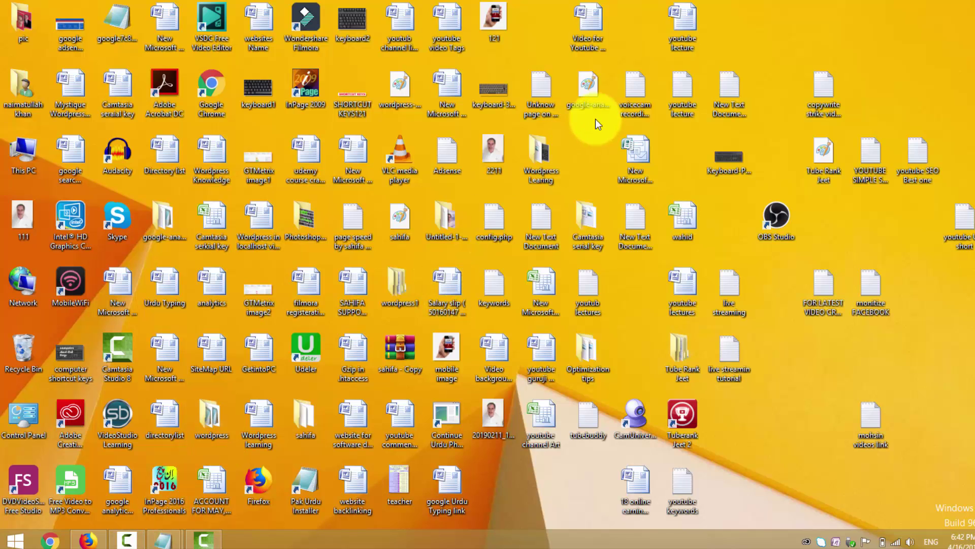
# Open the blank text document in Notepad and write the lines "[autorun]" and "icon =111.bmp"
pyautogui.doubleClick(728, 91)
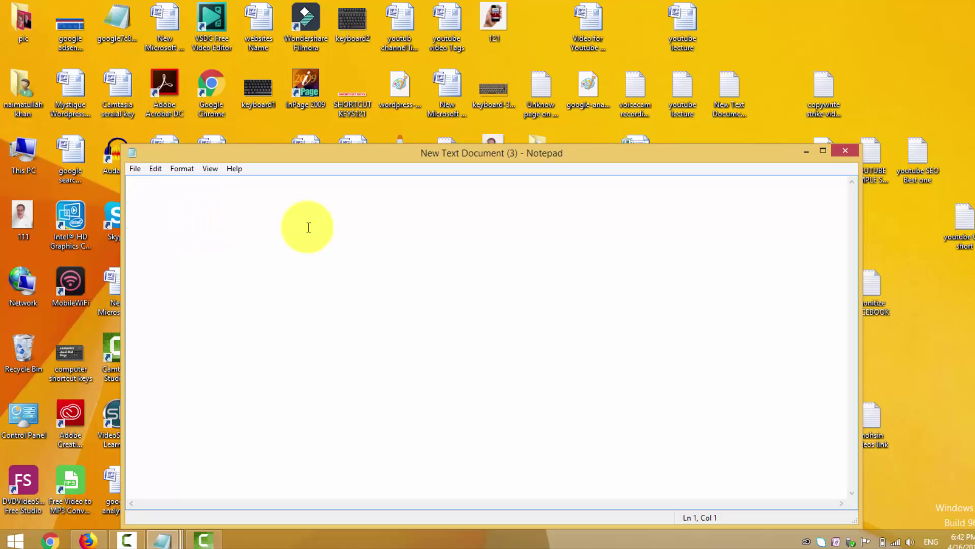
pyautogui.write('[autorun')
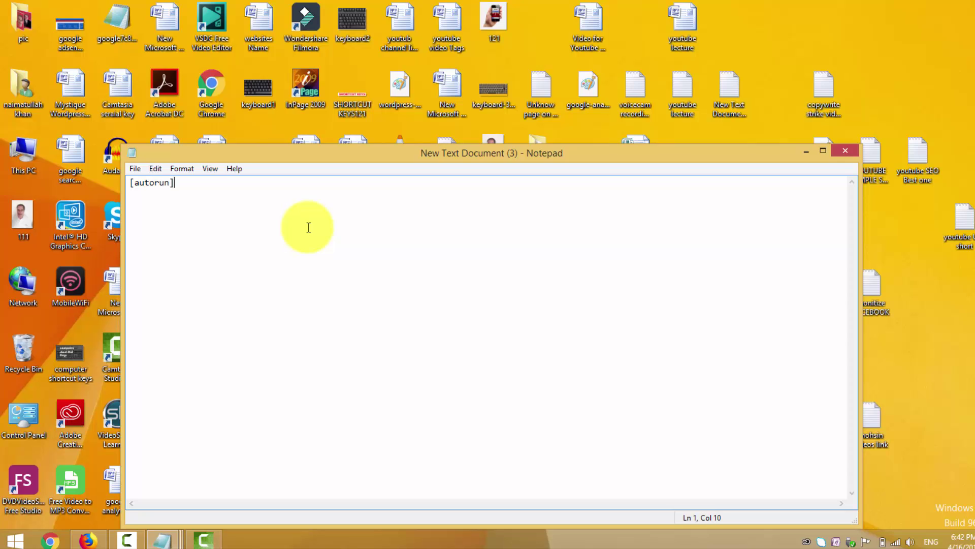
pyautogui.write(']')
pyautogui.press('Return')
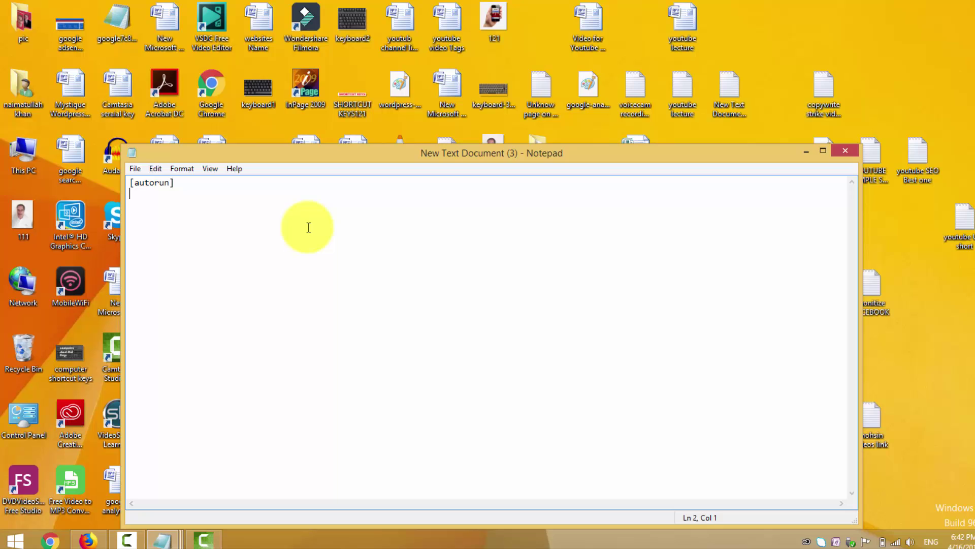
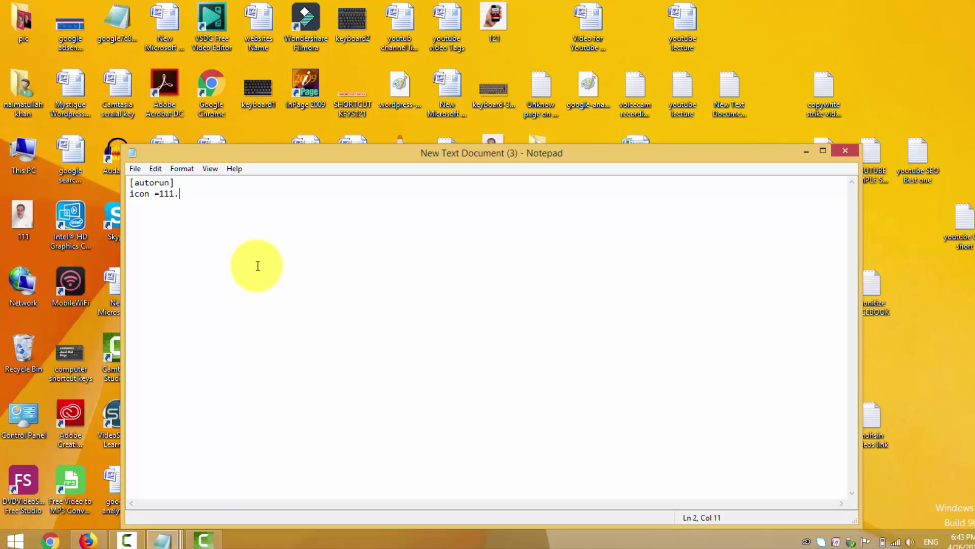
pyautogui.write('bmp')
pyautogui.click(23, 224)
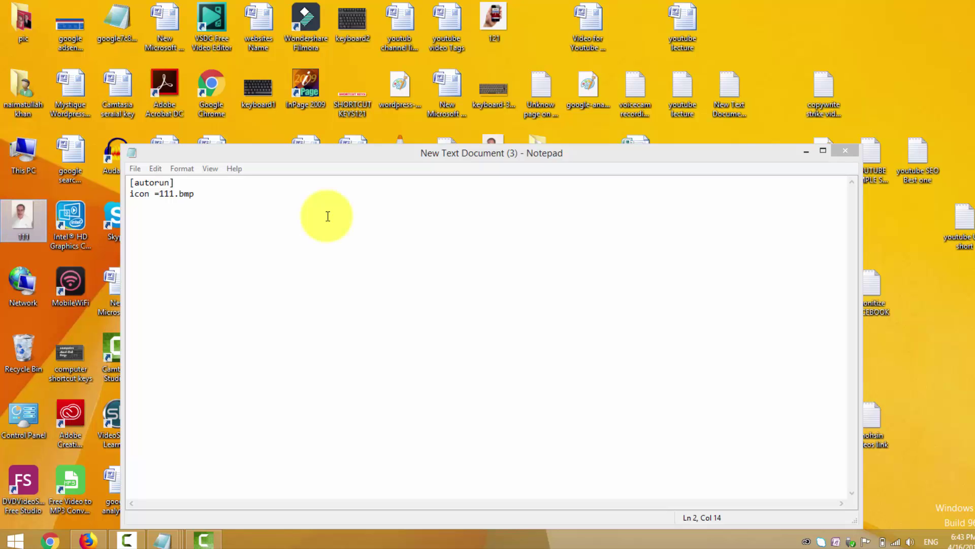
# Save the text to the Desktop as autorun.inf with the file type All Files, and close Notepad
pyautogui.click(823, 153)
pyautogui.click(823, 154)
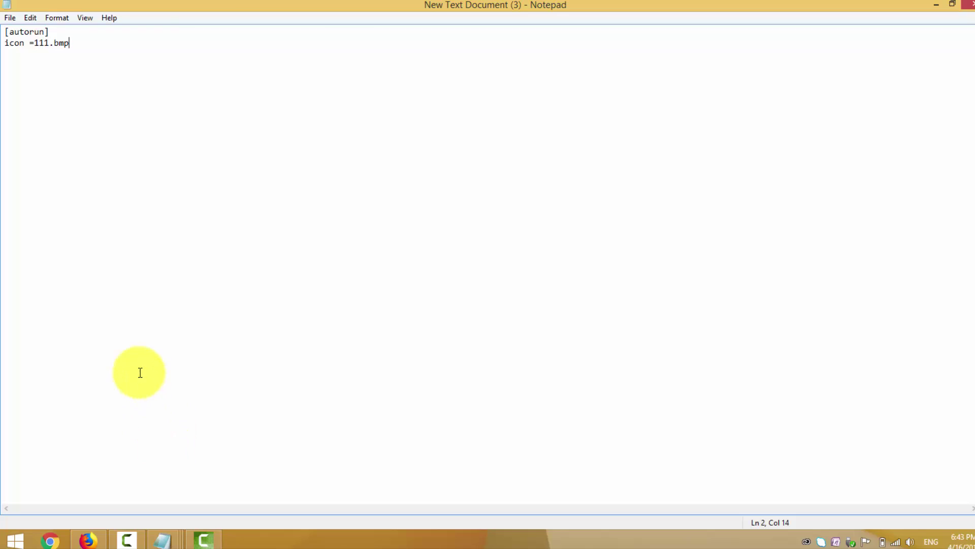
pyautogui.click(10, 18)
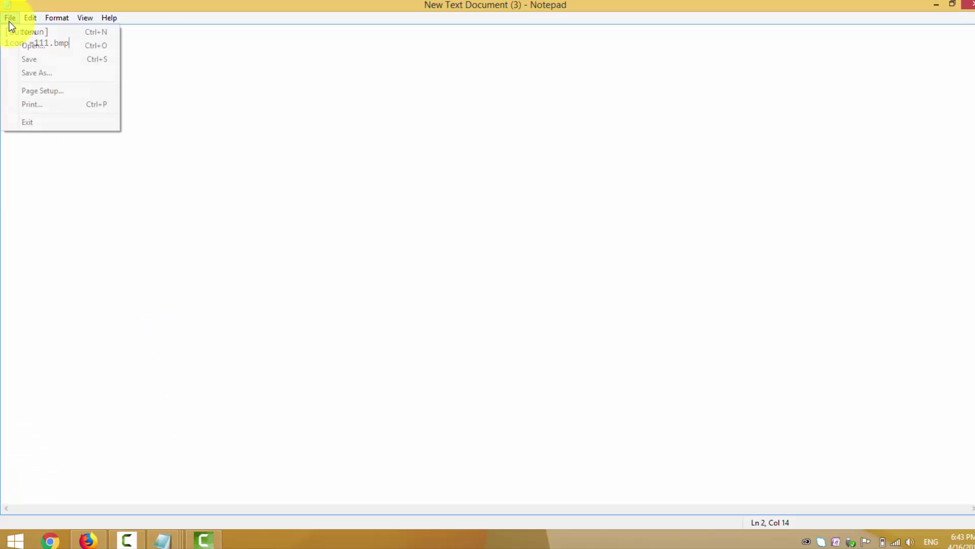
pyautogui.click(32, 74)
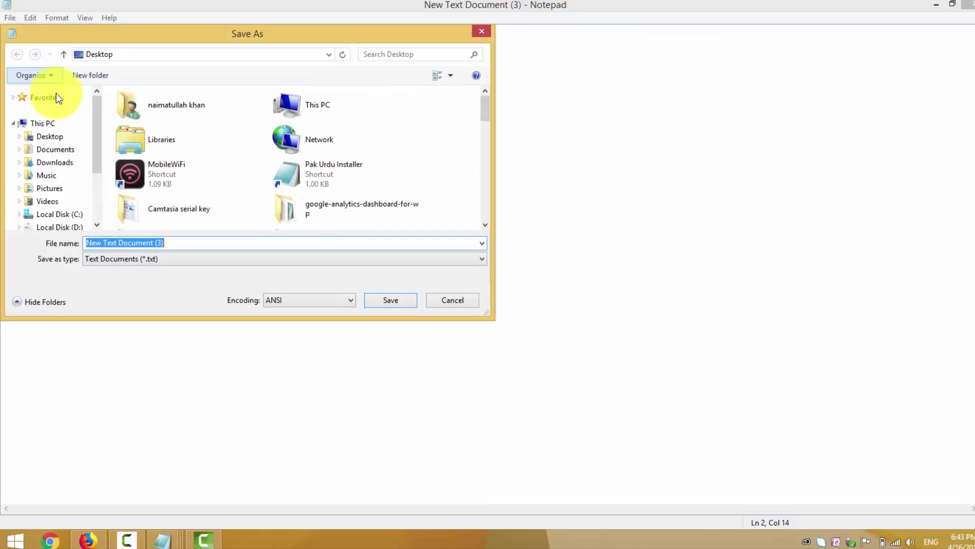
pyautogui.click(56, 136)
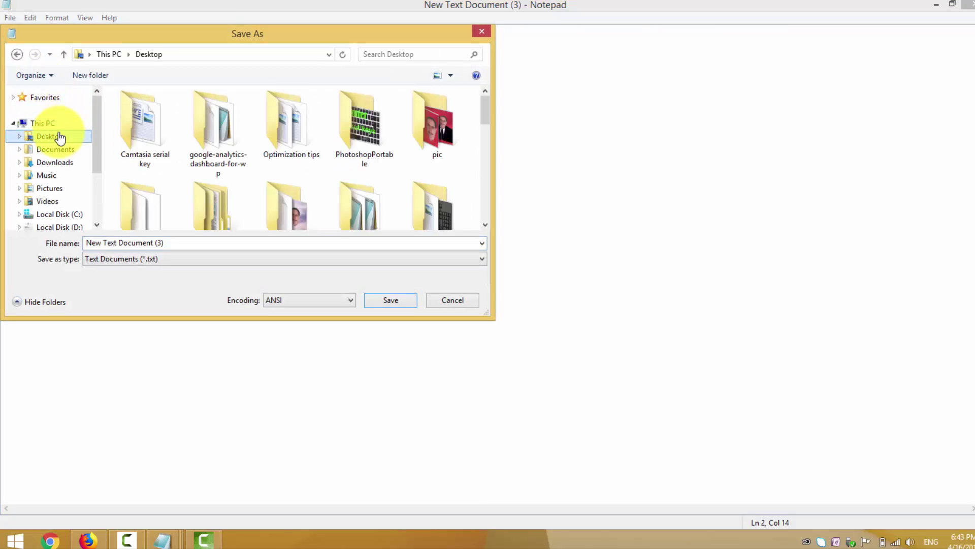
pyautogui.click(158, 242)
pyautogui.write('autorun')
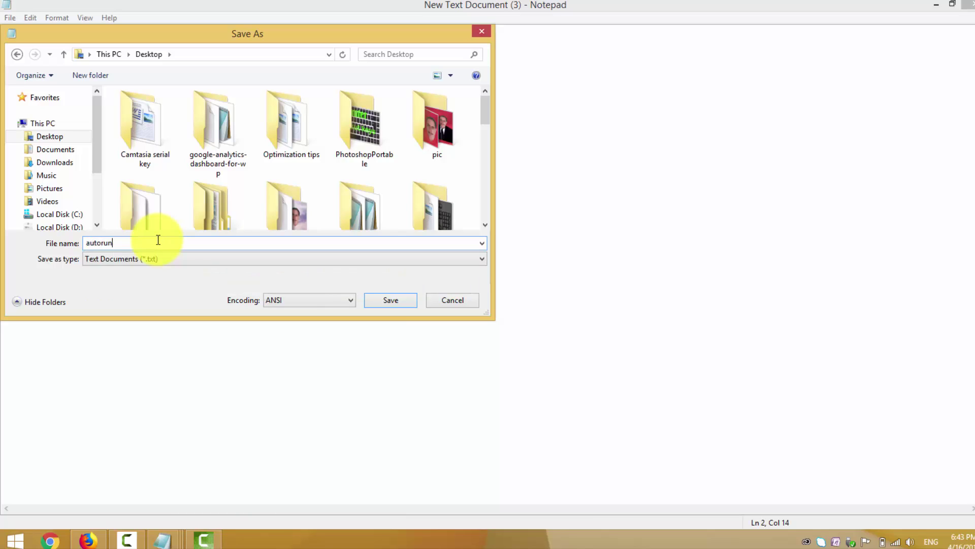
pyautogui.write('.inf')
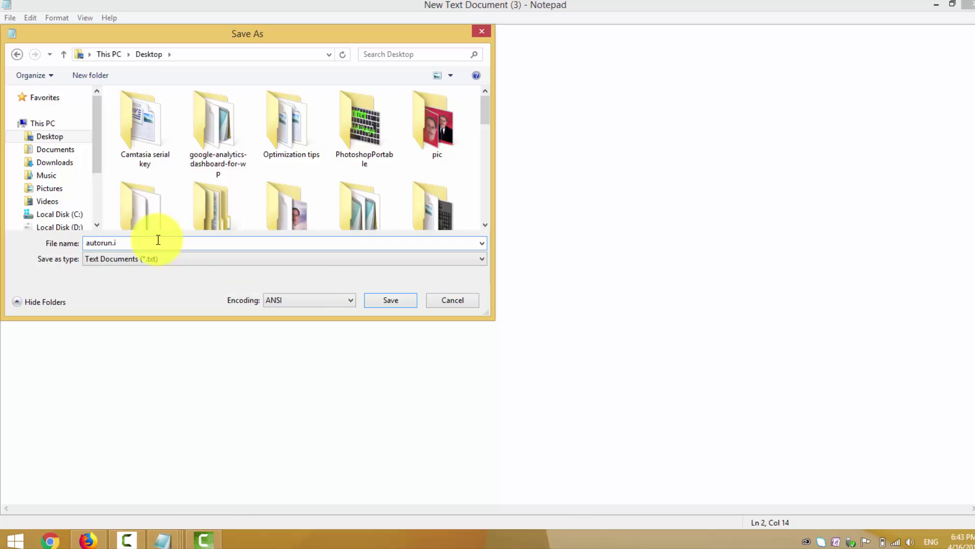
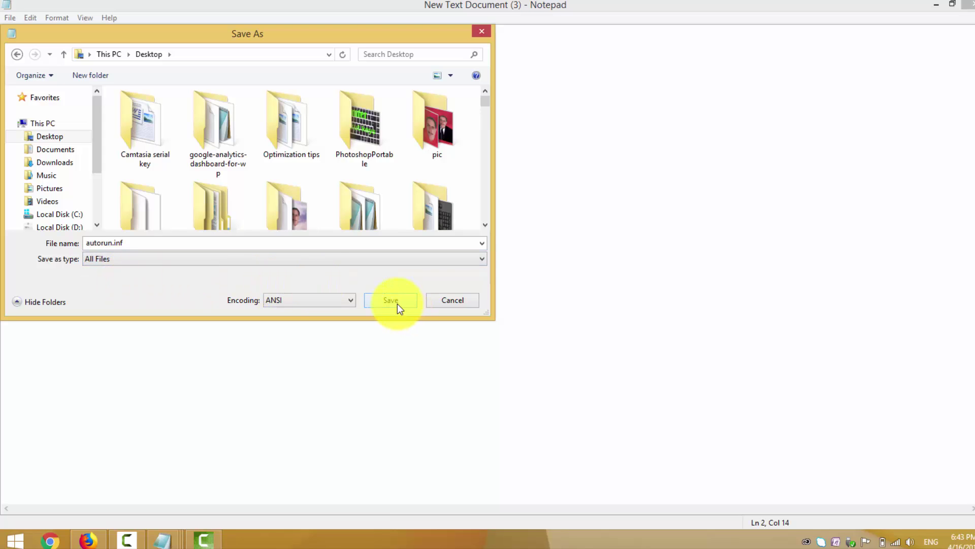
pyautogui.click(397, 303)
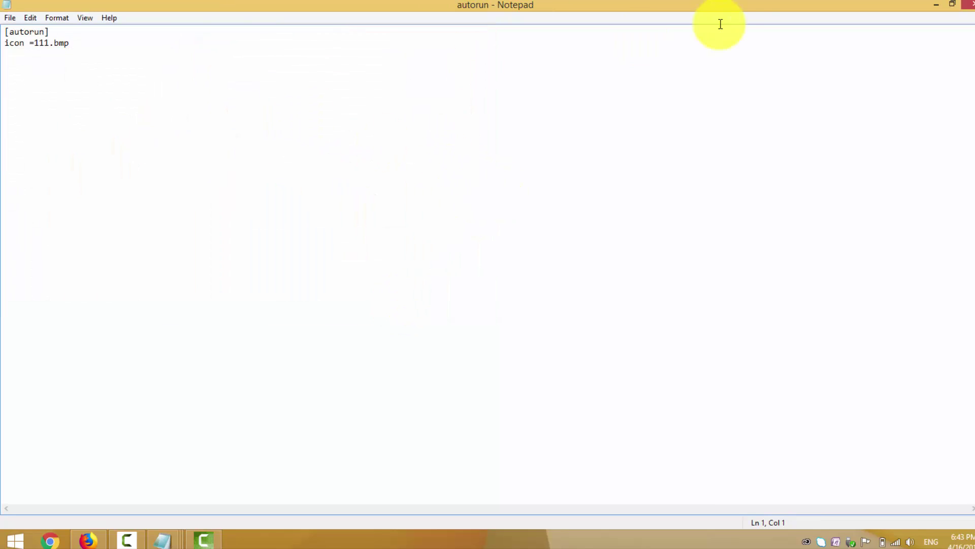
pyautogui.click(968, 6)
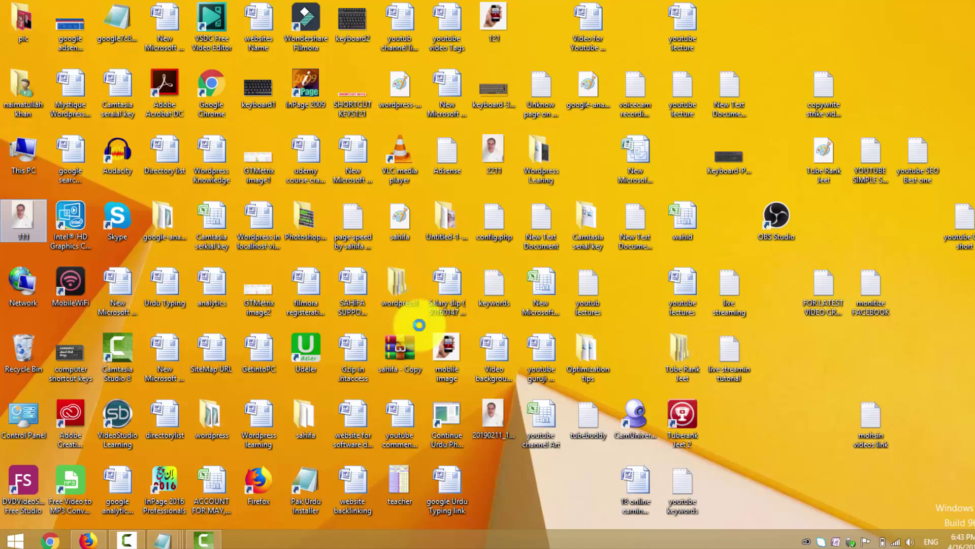
# Place the autorun file and the 111 image side by side in the empty desktop area above the copywrite strike file
pyautogui.click(925, 485)
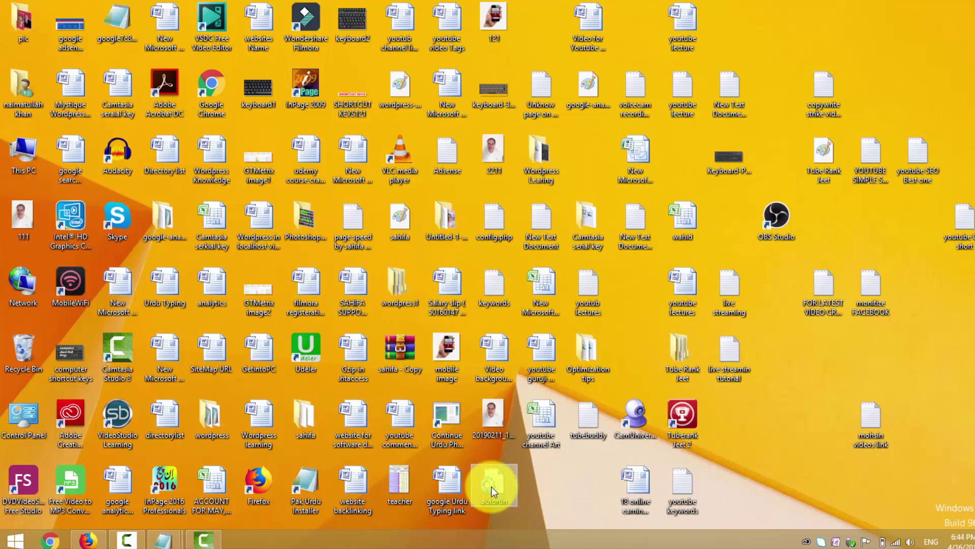
pyautogui.moveTo(491, 488); pyautogui.dragTo(880, 32)
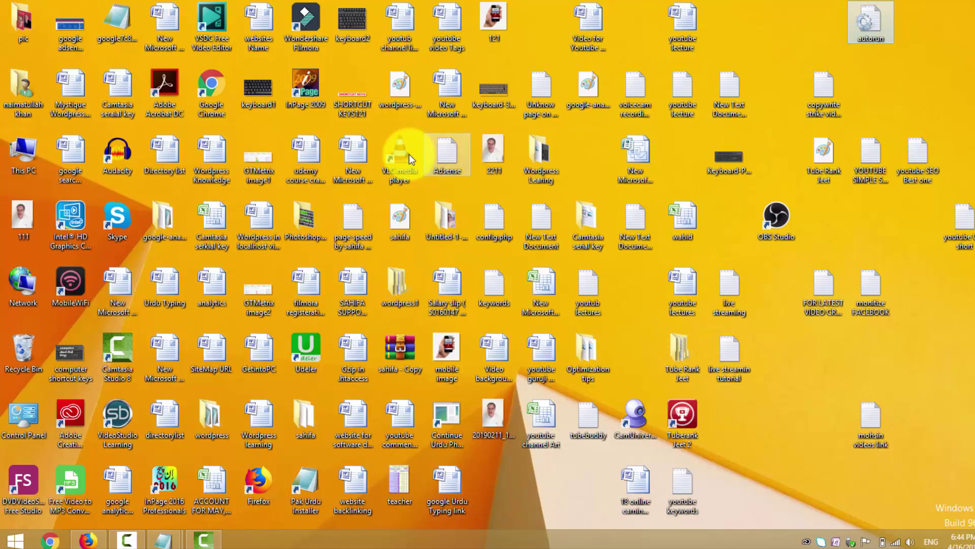
pyautogui.moveTo(25, 214)
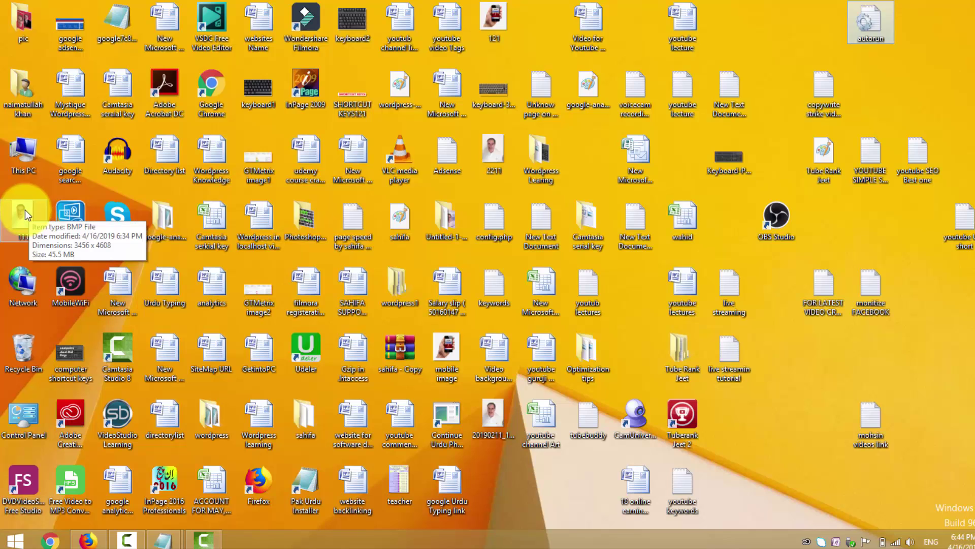
pyautogui.moveTo(25, 214); pyautogui.dragTo(763, 30)
pyautogui.moveTo(834, 20); pyautogui.dragTo(836, 19)
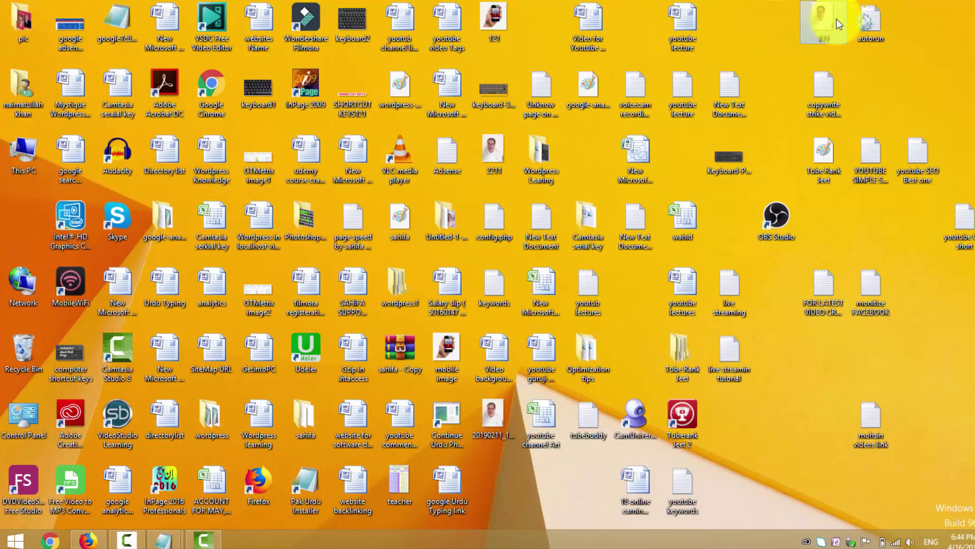
# Select the 111 image and the autorun file together on the desktop and copy them
pyautogui.click(787, 32)
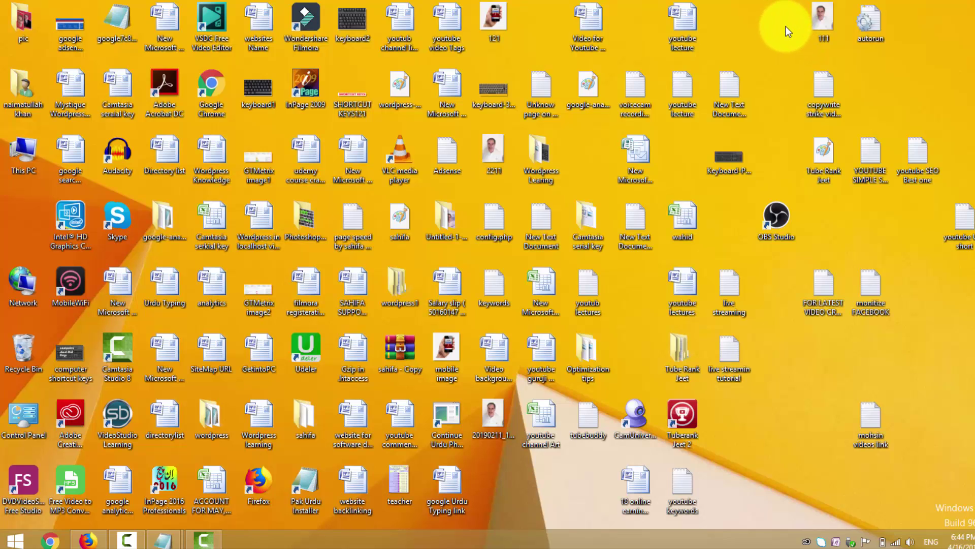
pyautogui.moveTo(787, 32); pyautogui.dragTo(852, 32)
pyautogui.moveTo(871, 27); pyautogui.dragTo(881, 27)
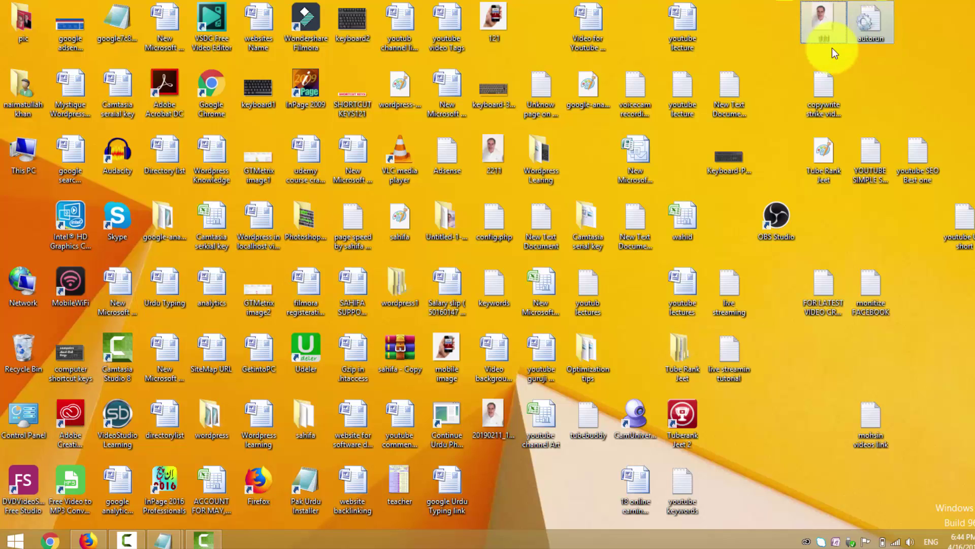
# Open the HP V220W (G:) drive from This PC and paste the copied 111 and autorun files into it
pyautogui.click(21, 149)
pyautogui.doubleClick(21, 147)
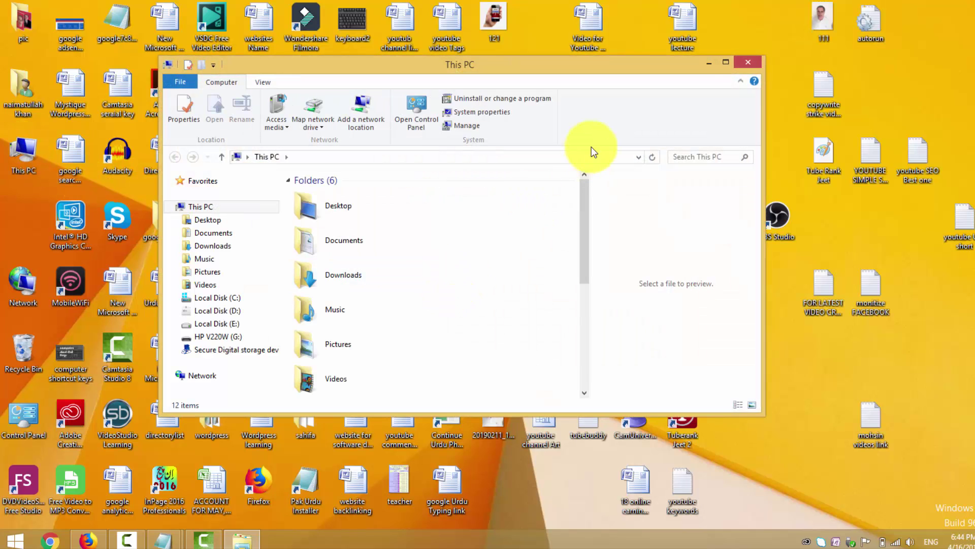
pyautogui.click(725, 63)
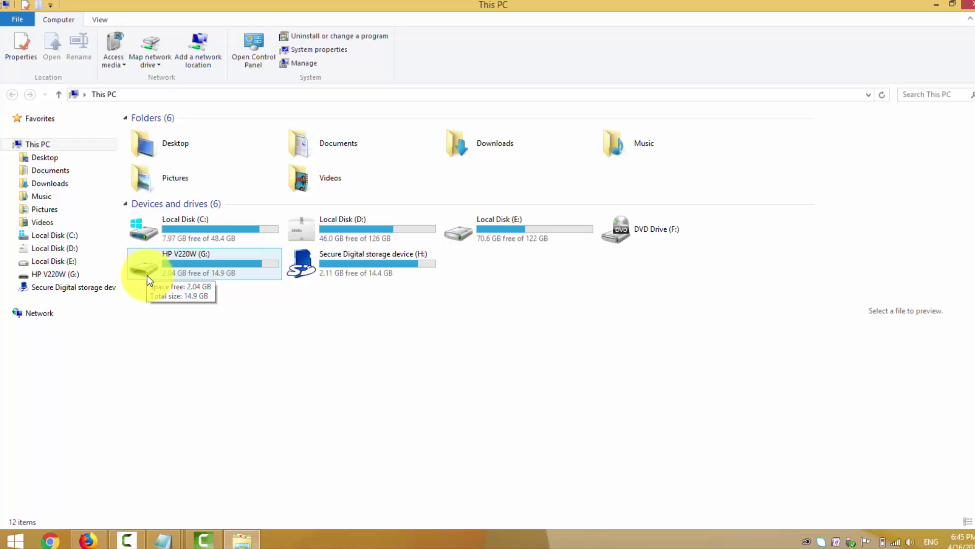
pyautogui.click(87, 276)
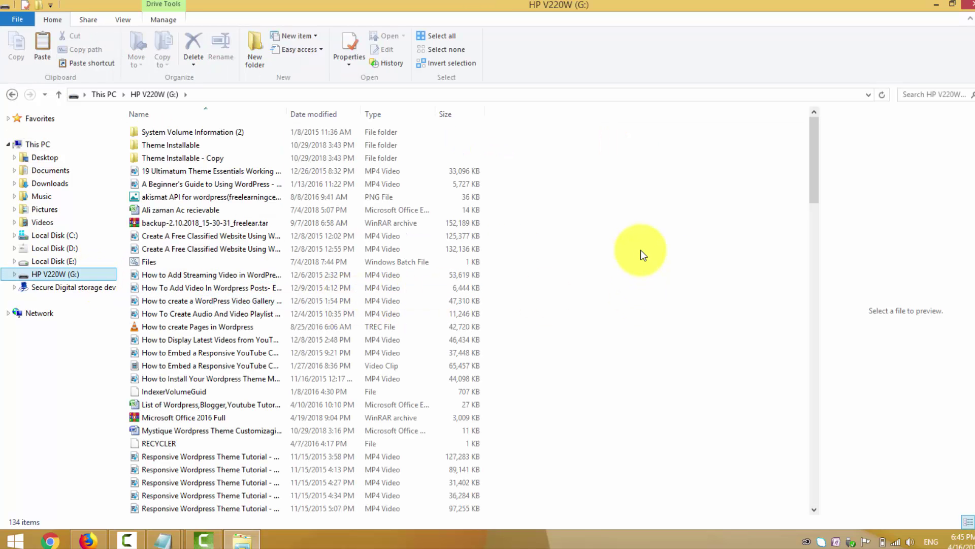
pyautogui.rightClick(641, 250)
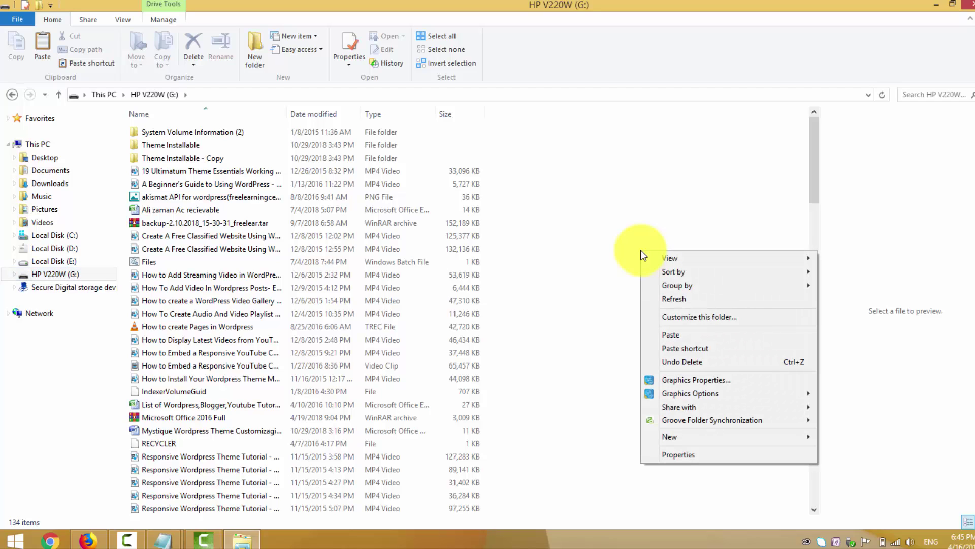
pyautogui.click(660, 334)
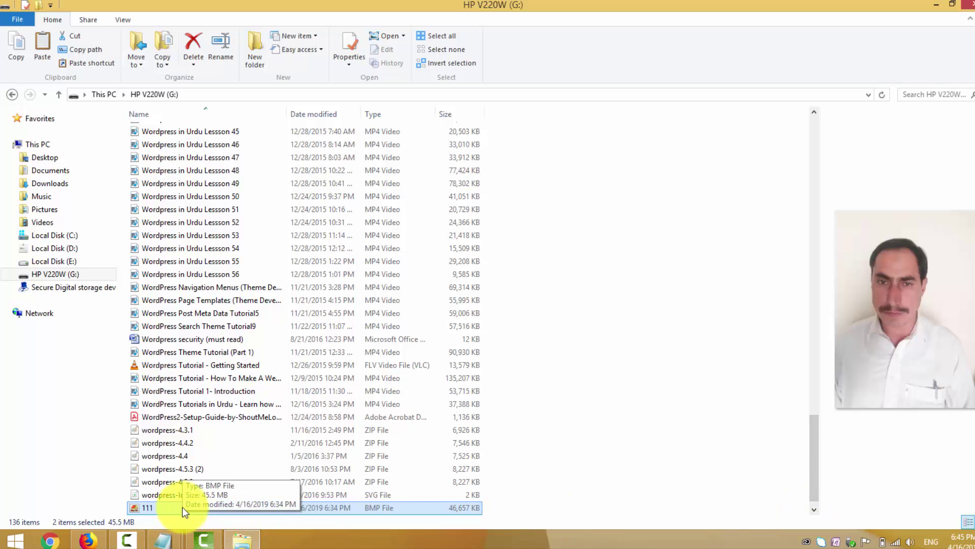
# Check the pasted 111 and autorun files on the HP V220W (G:) drive and view the drive's icon in This PC
pyautogui.click(189, 474)
pyautogui.press('End')
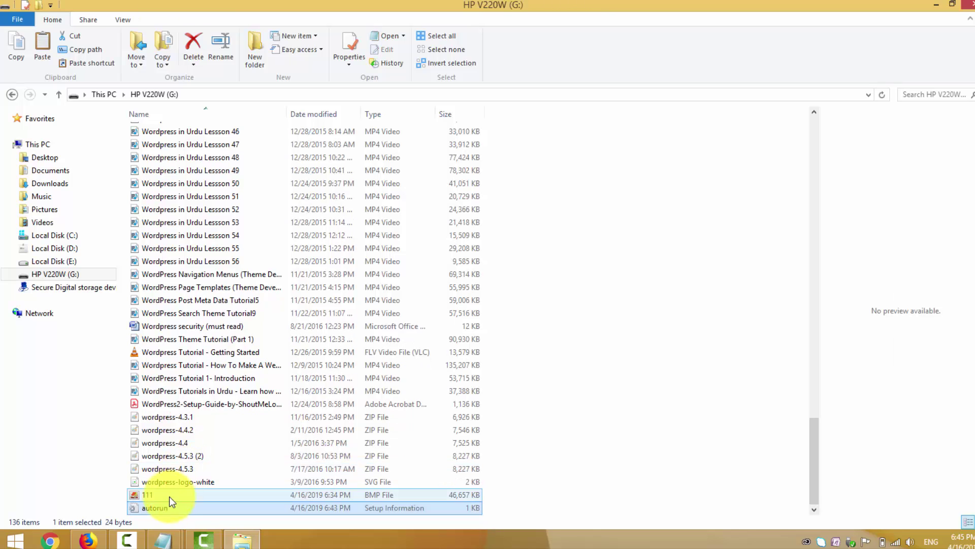
pyautogui.click(14, 93)
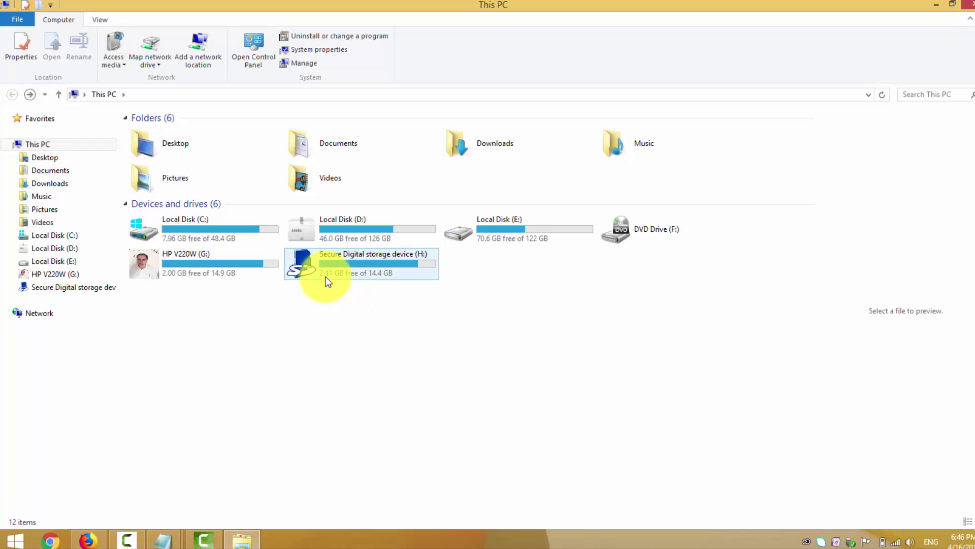
pyautogui.click(143, 267)
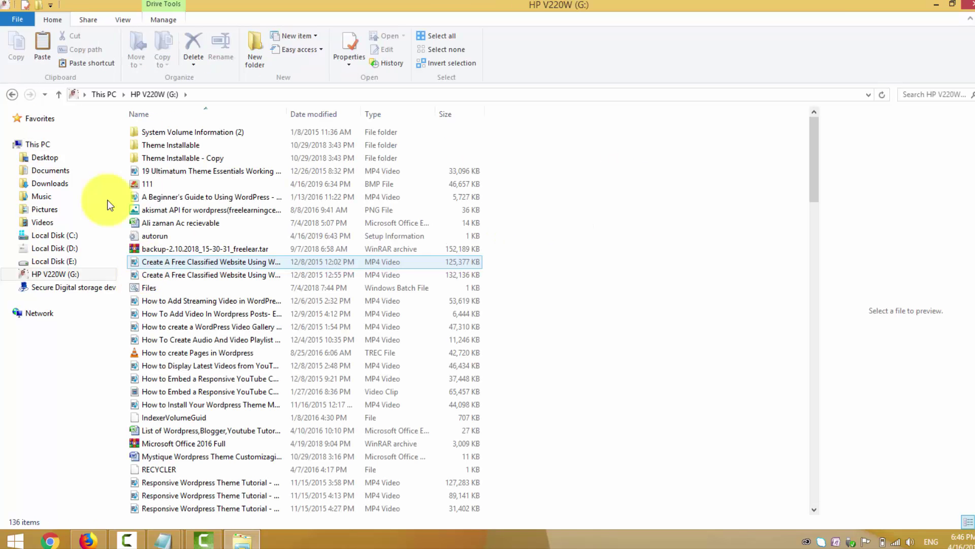
pyautogui.click(17, 101)
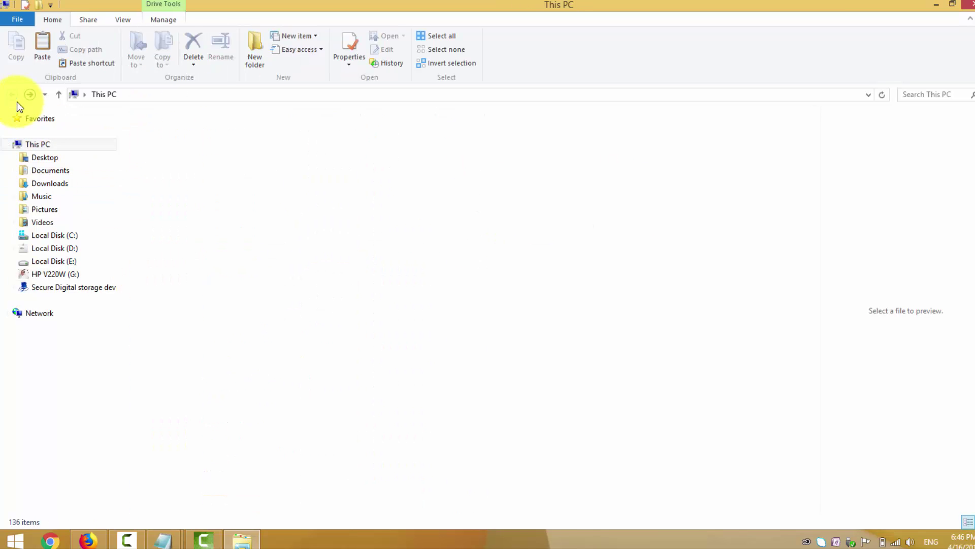
# Set the autorun file on the HP V220W (G:) drive to Hidden in its properties and apply the change
pyautogui.click(40, 274)
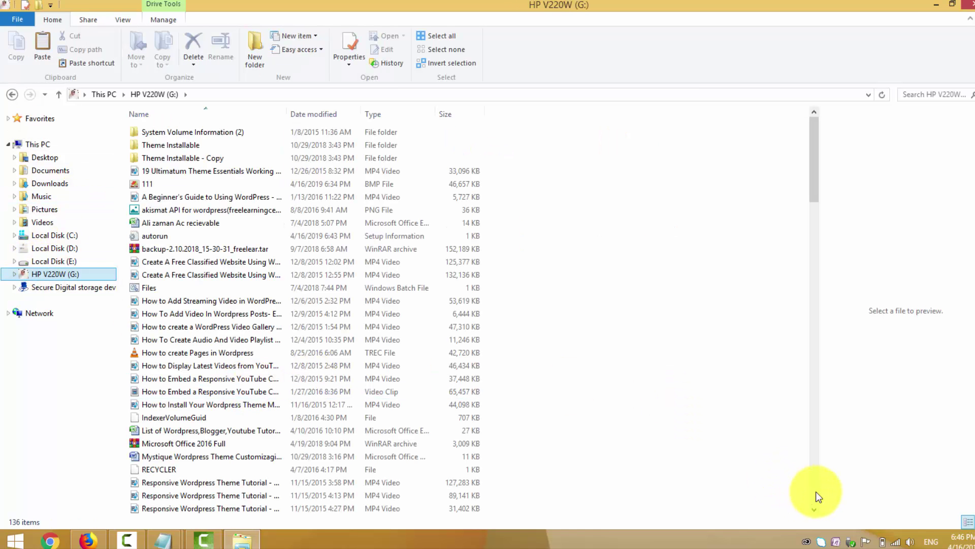
pyautogui.scroll(-20, 815, 492)
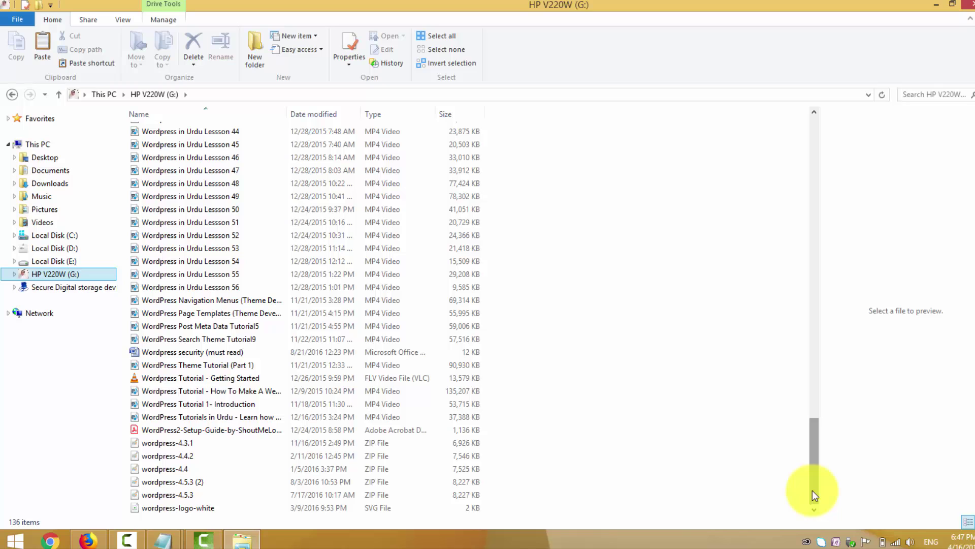
pyautogui.moveTo(812, 490); pyautogui.dragTo(812, 189)
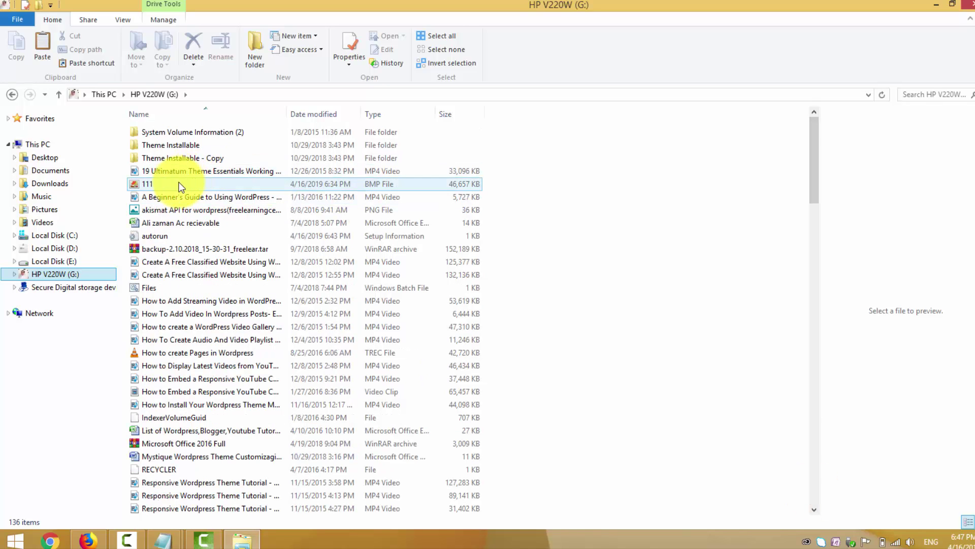
pyautogui.click(203, 222)
pyautogui.click(166, 238)
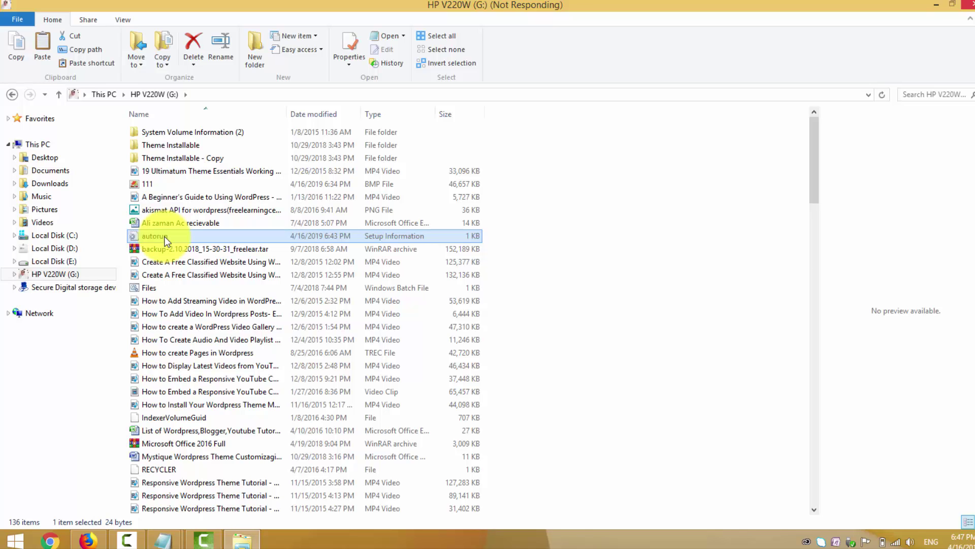
pyautogui.rightClick(168, 236)
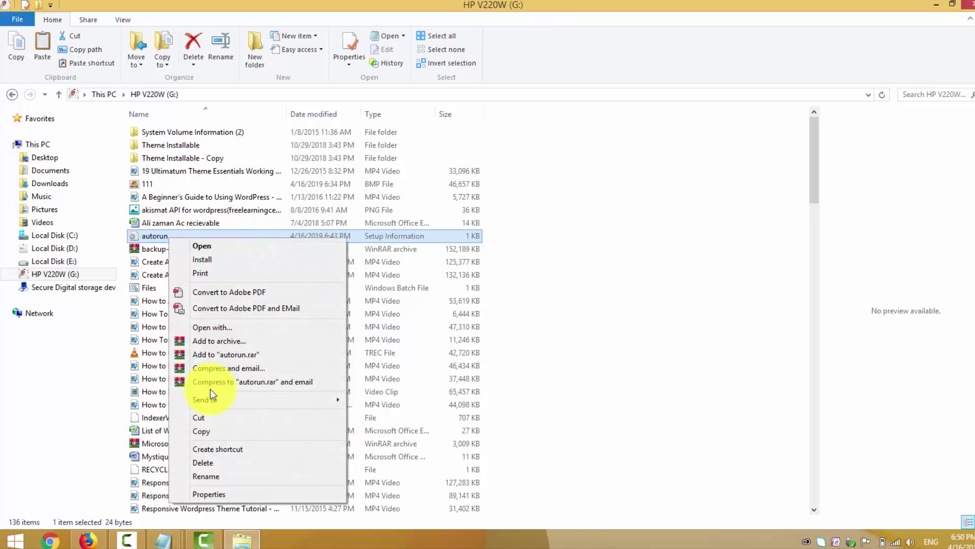
pyautogui.click(210, 494)
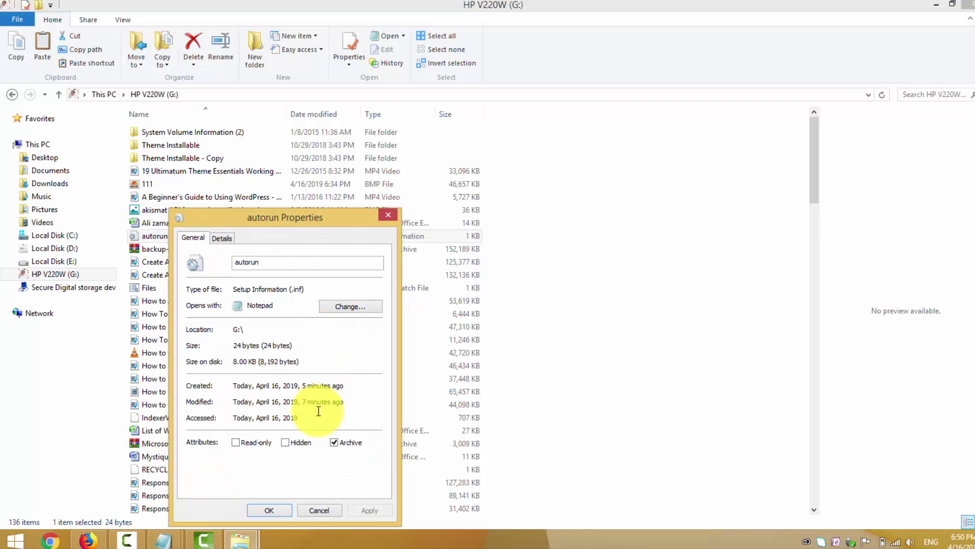
pyautogui.click(286, 443)
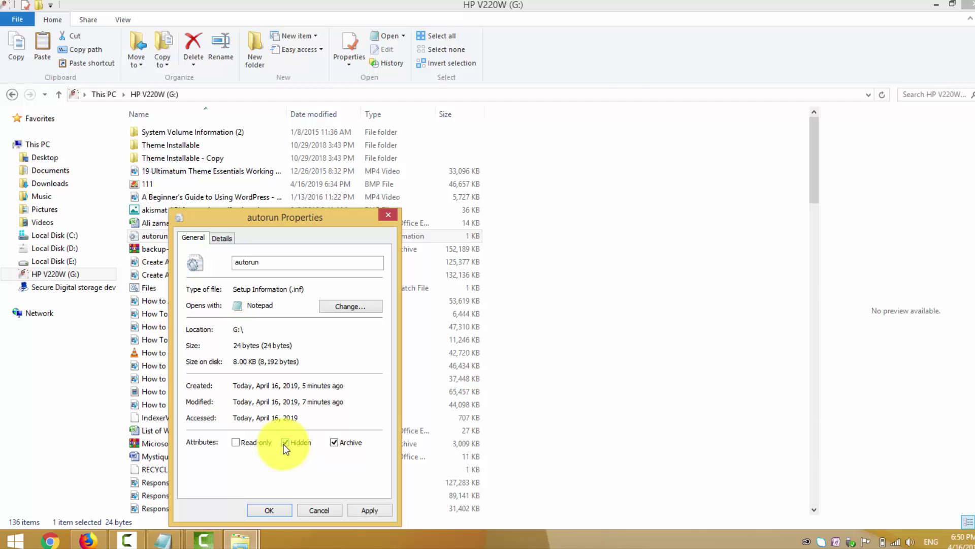
pyautogui.click(381, 511)
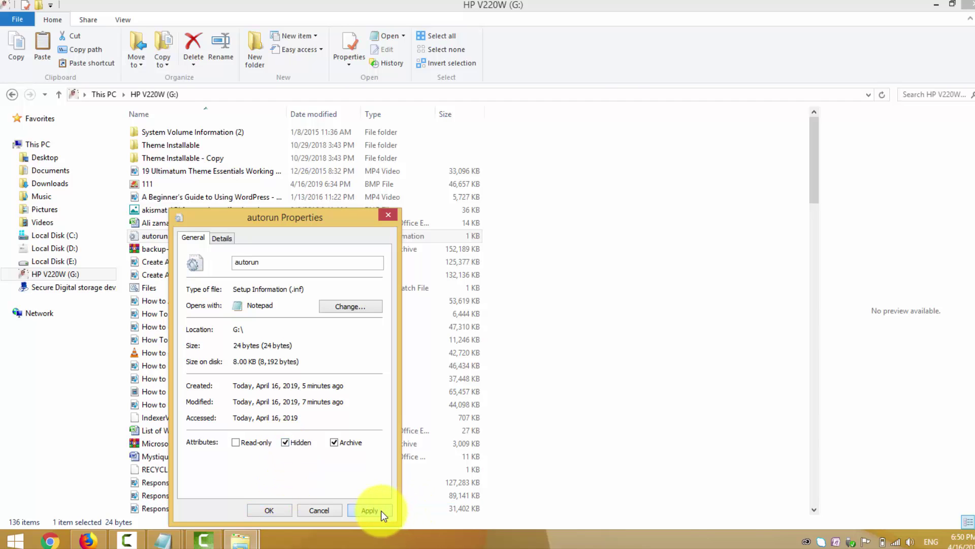
pyautogui.click(280, 511)
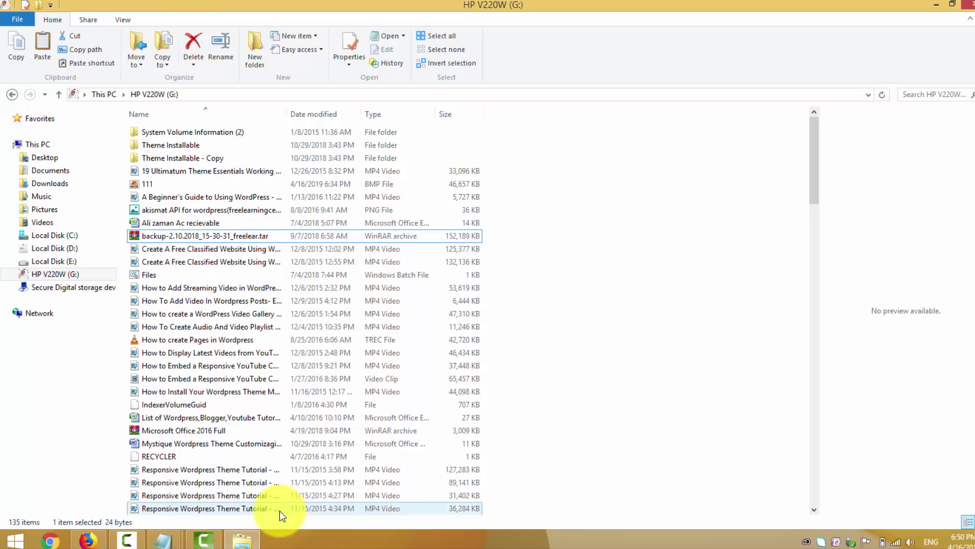
# Set the 111 BMP image on the HP V220W (G:) drive to Hidden in its properties
pyautogui.click(150, 186)
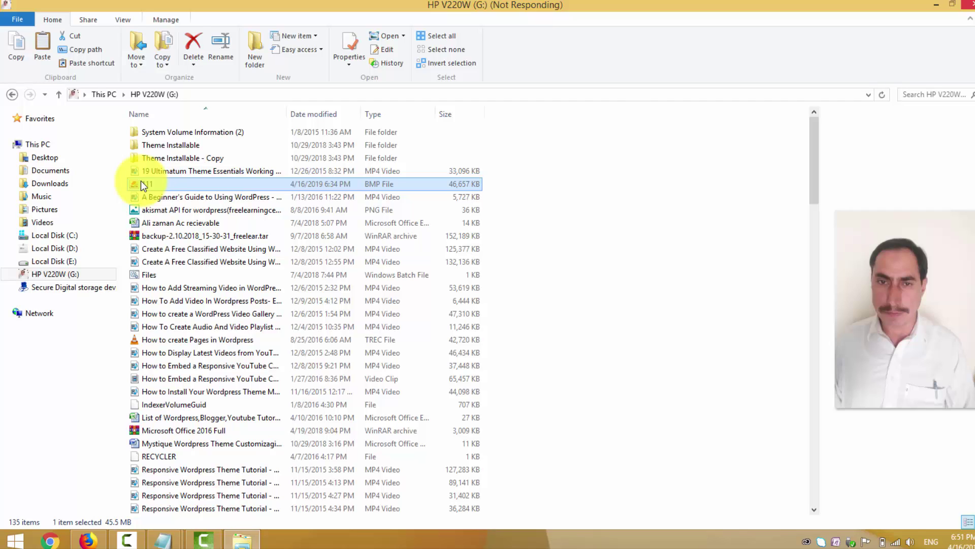
pyautogui.rightClick(141, 180)
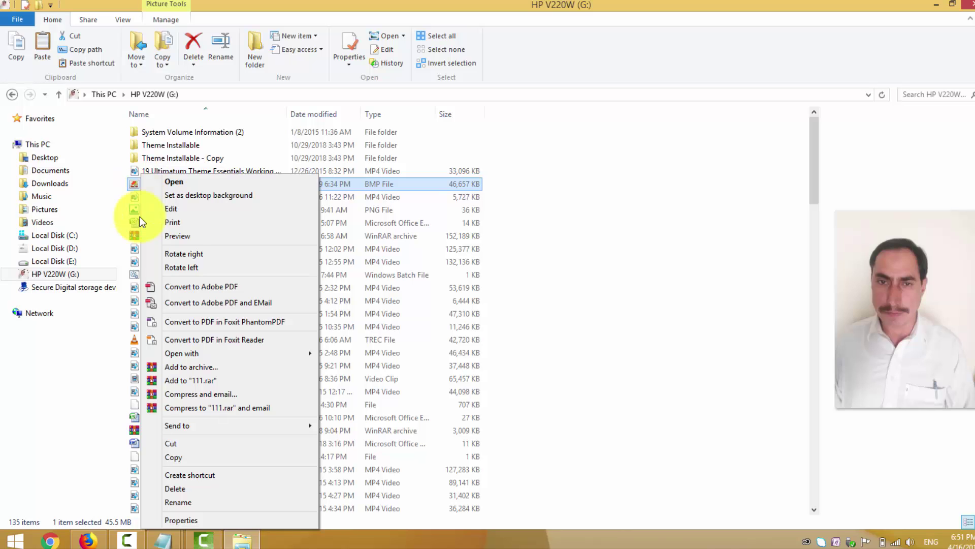
pyautogui.click(163, 519)
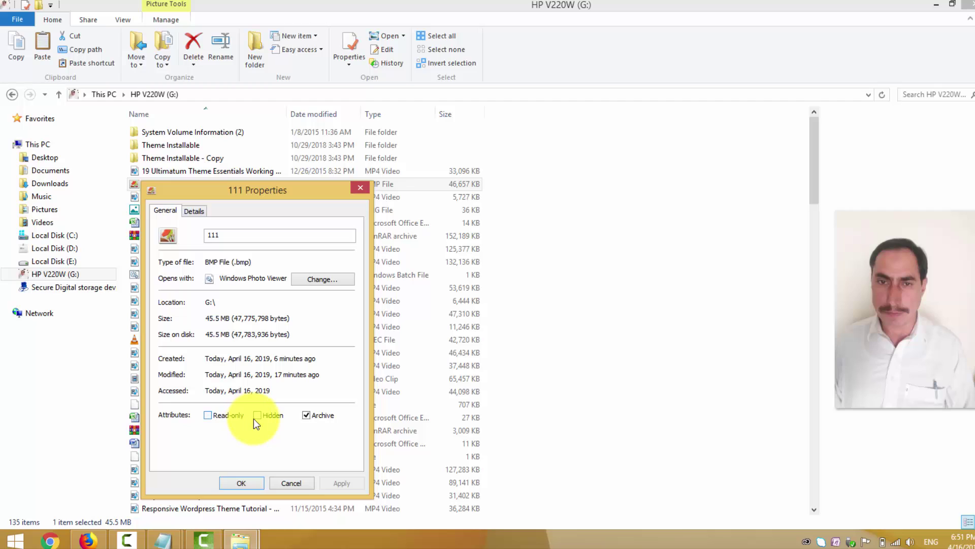
pyautogui.click(254, 418)
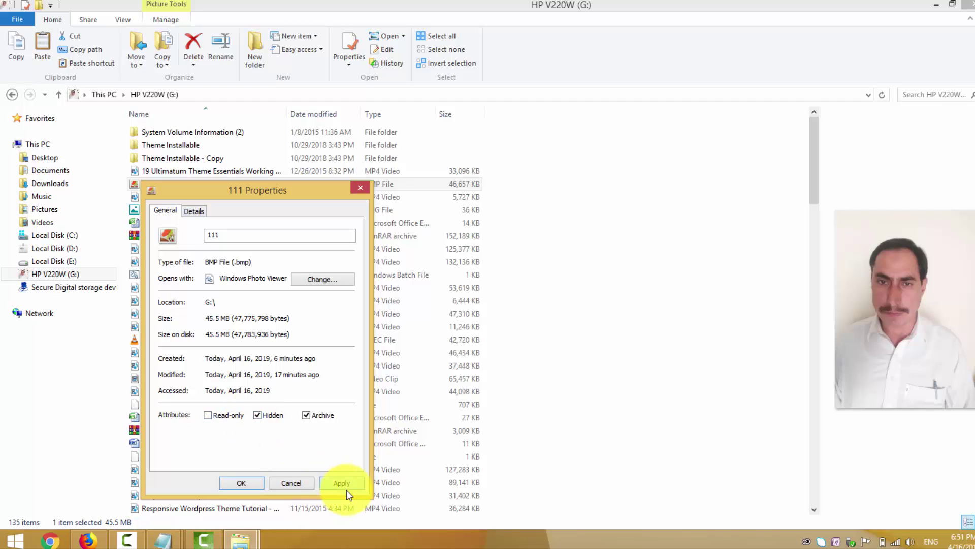
pyautogui.click(242, 483)
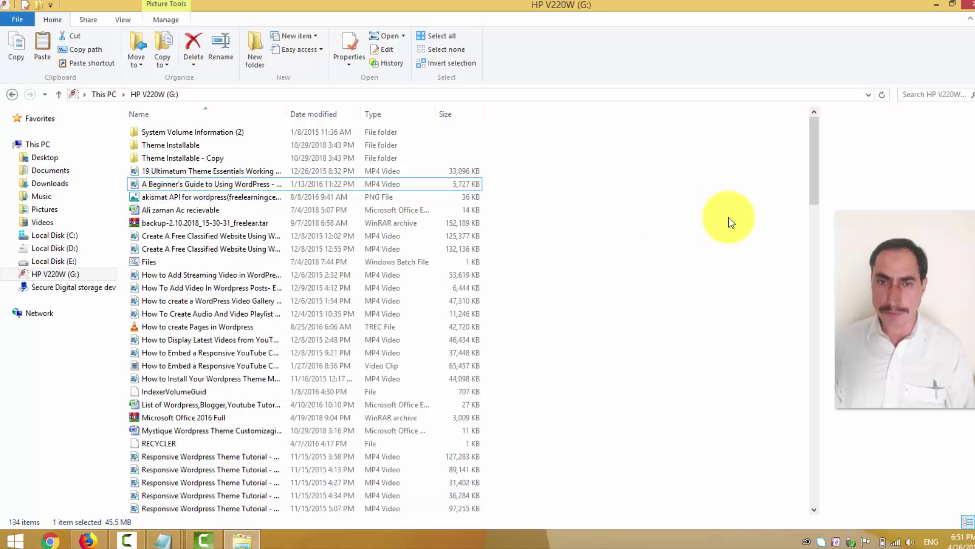
# Look through the HP V220W (G:) drive's file list for the 111 and autorun files, and view the drive in This PC
pyautogui.click(810, 351)
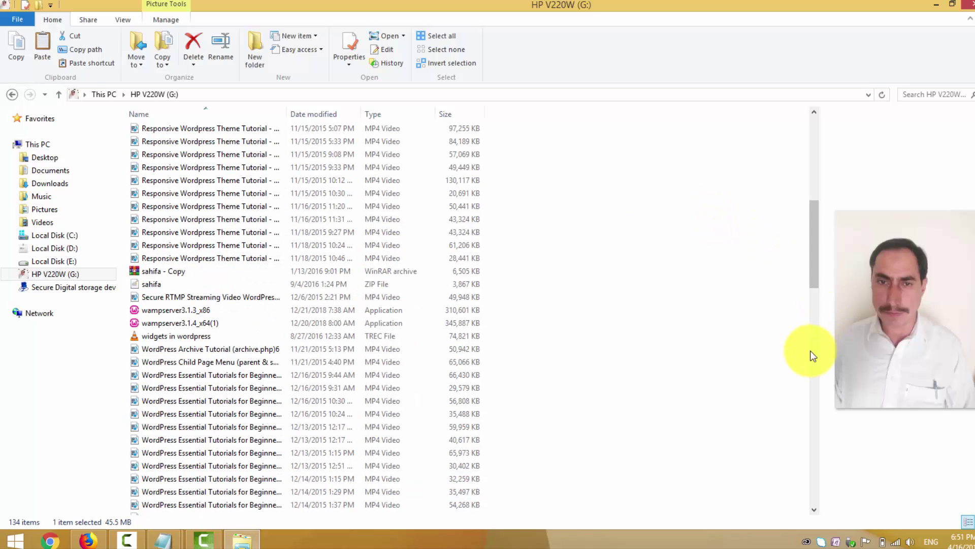
pyautogui.click(803, 377)
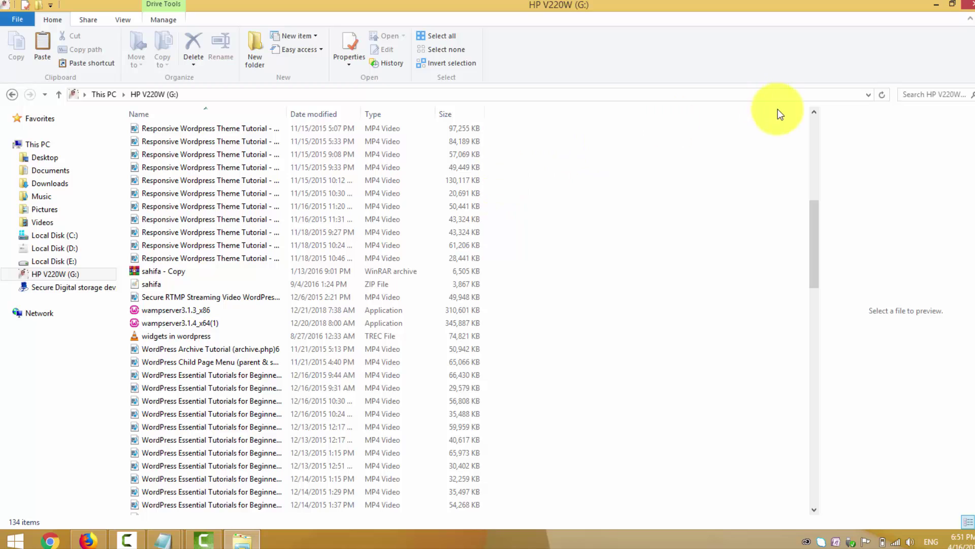
pyautogui.click(813, 127)
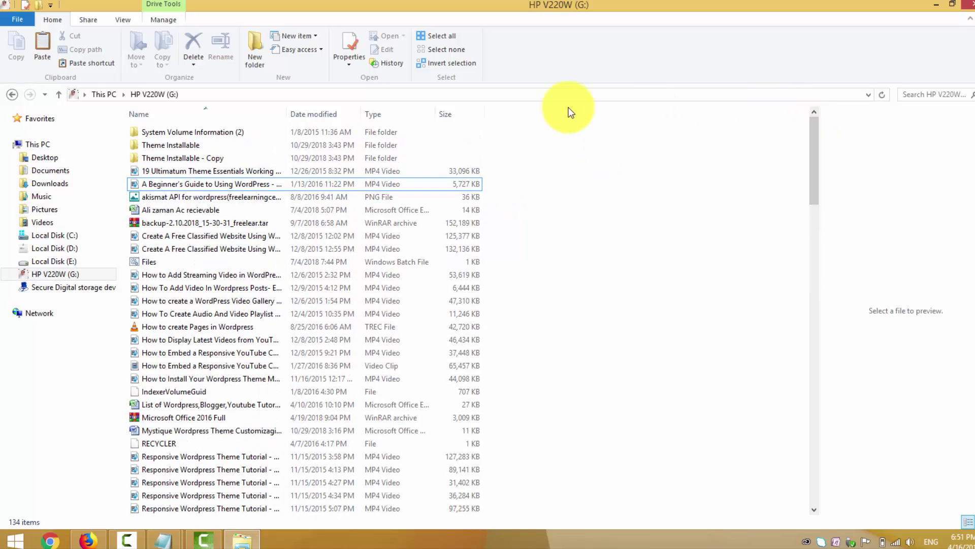
pyautogui.press('BackSpace')
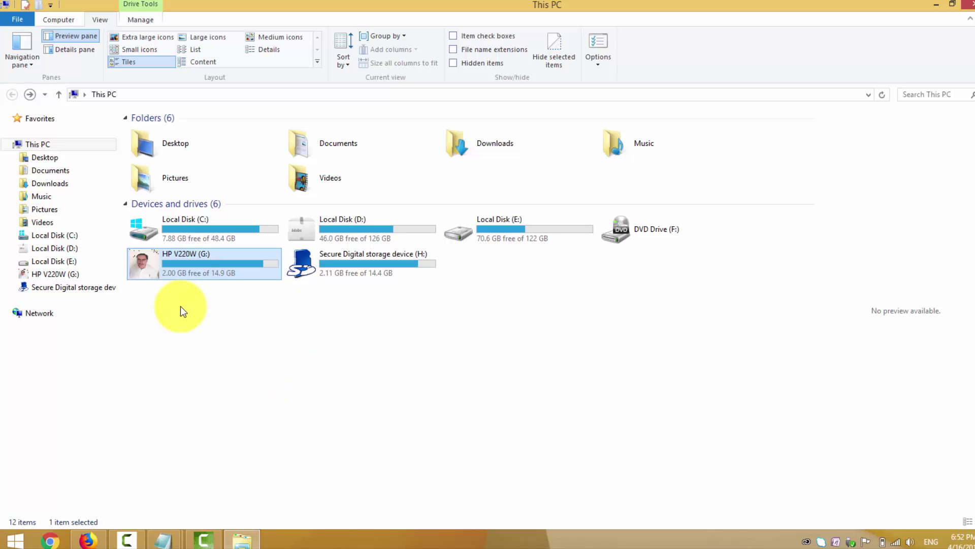
pyautogui.click(75, 275)
pyautogui.click(287, 326)
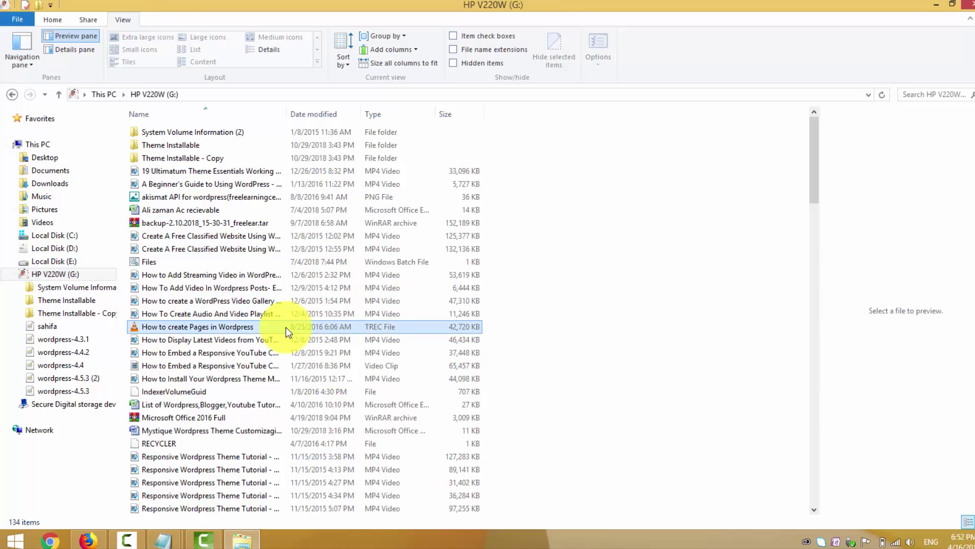
pyautogui.keyDown('ctrl'); pyautogui.click(203, 184); pyautogui.keyUp('ctrl')
pyautogui.press('Down')
pyautogui.press('Down')
pyautogui.press('Up')
pyautogui.press('Up')
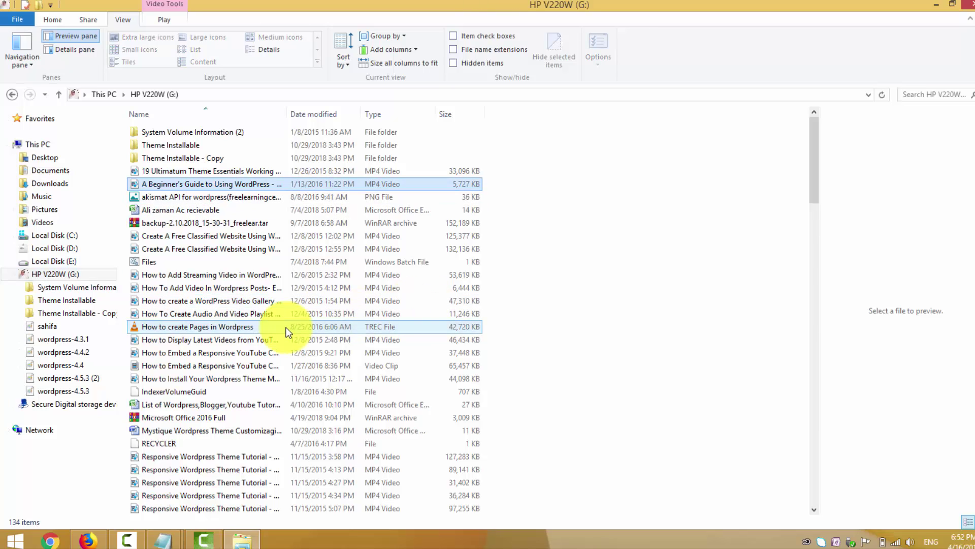
pyautogui.press('Down')
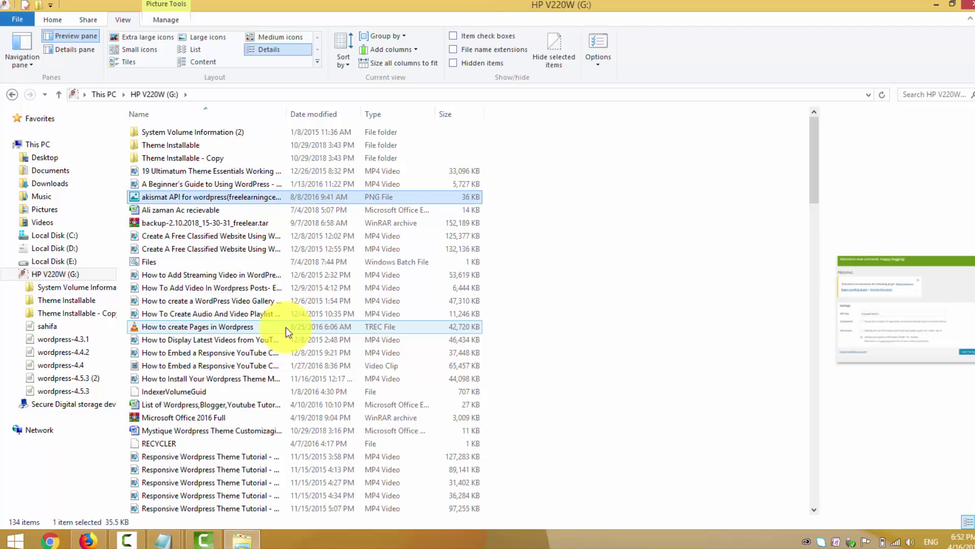
# Turn on the display of hidden items from This PC and reopen the HP V220W (G:) drive
pyautogui.click(13, 99)
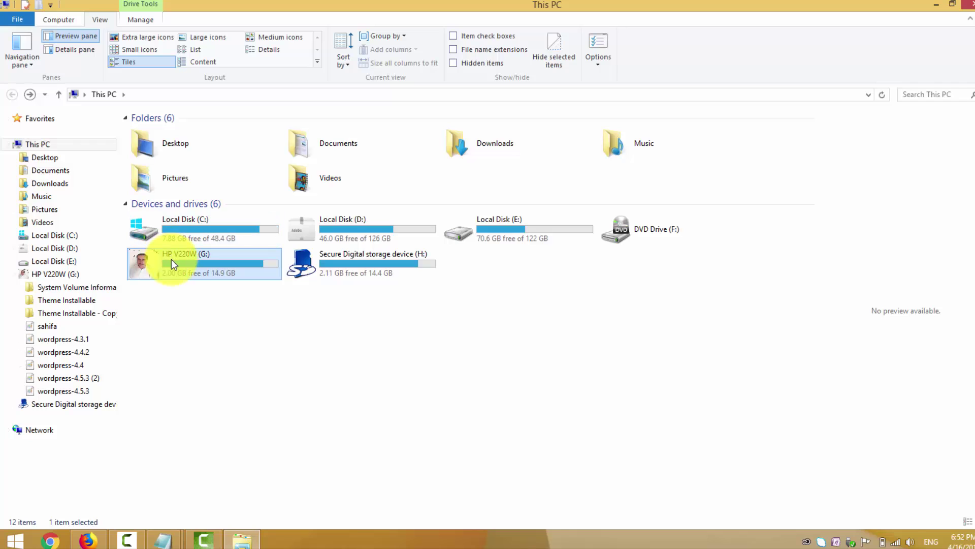
pyautogui.click(465, 63)
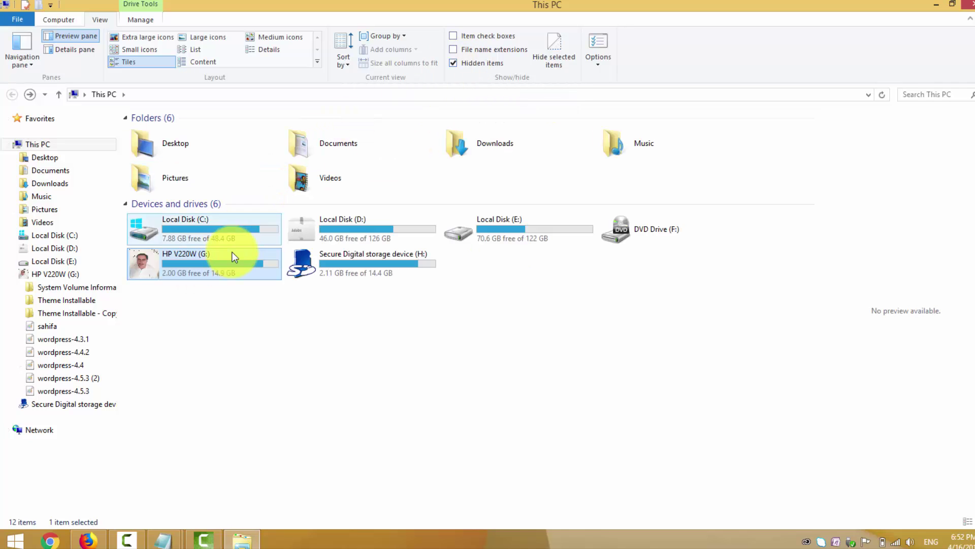
pyautogui.doubleClick(221, 273)
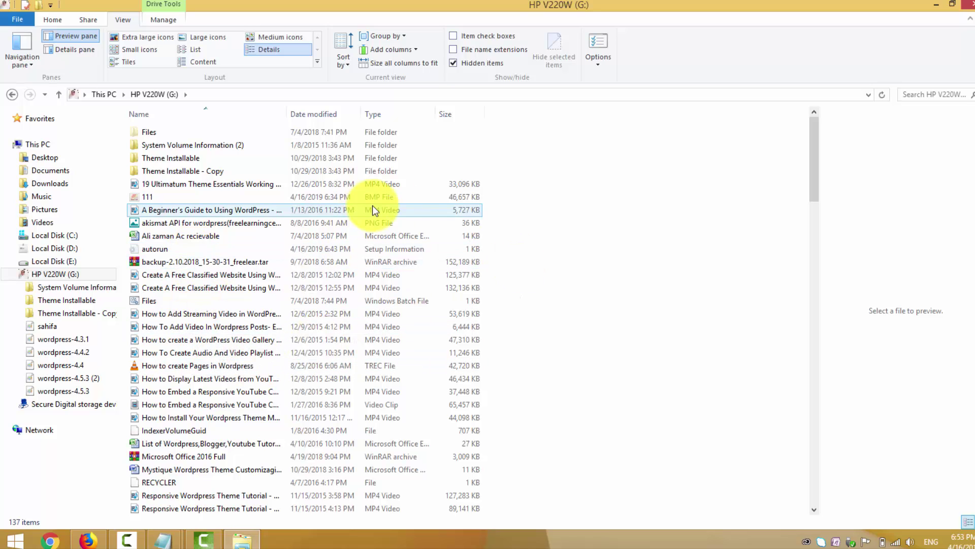
# Locate the hidden 111 BMP file on the HP V220W (G:) drive and return to This PC to view the drive's icon
pyautogui.click(185, 378)
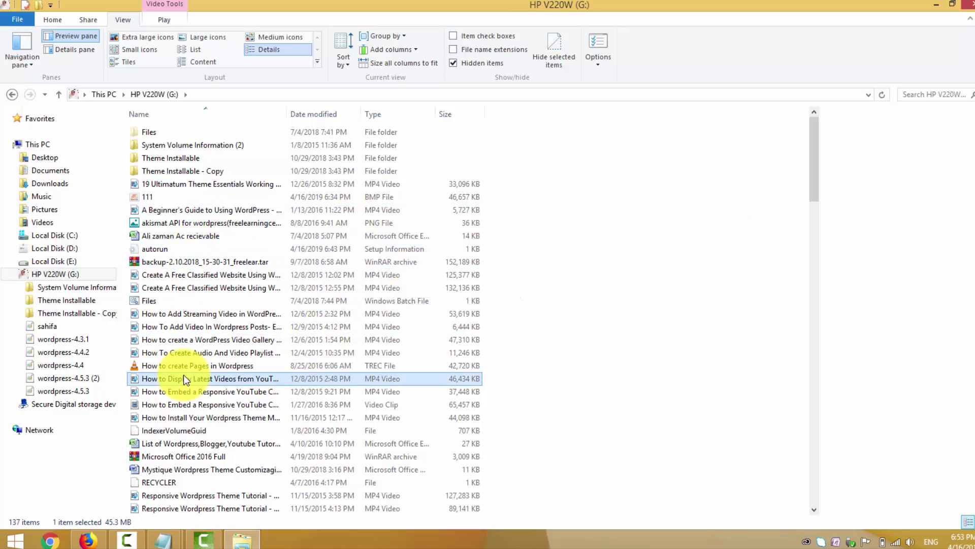
pyautogui.press('1')
pyautogui.press('1')
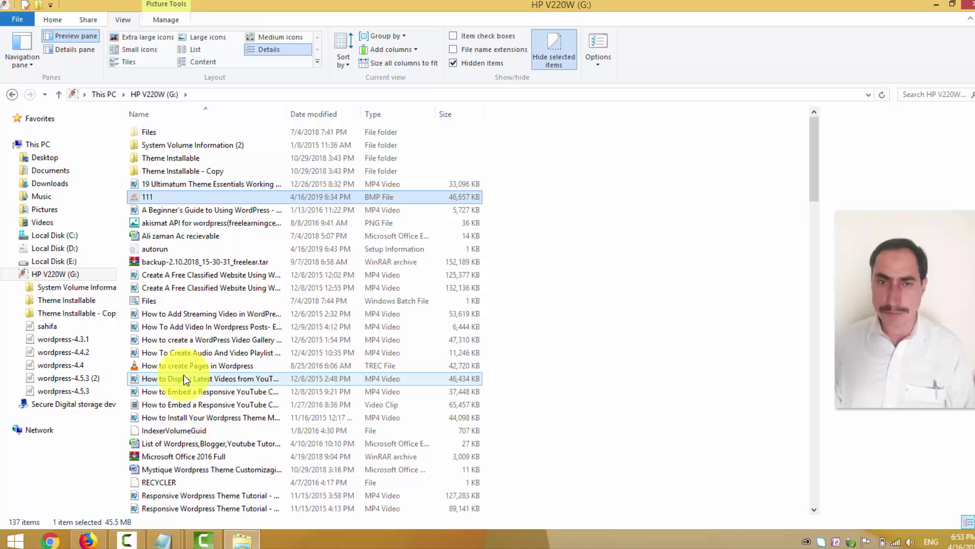
pyautogui.press('1')
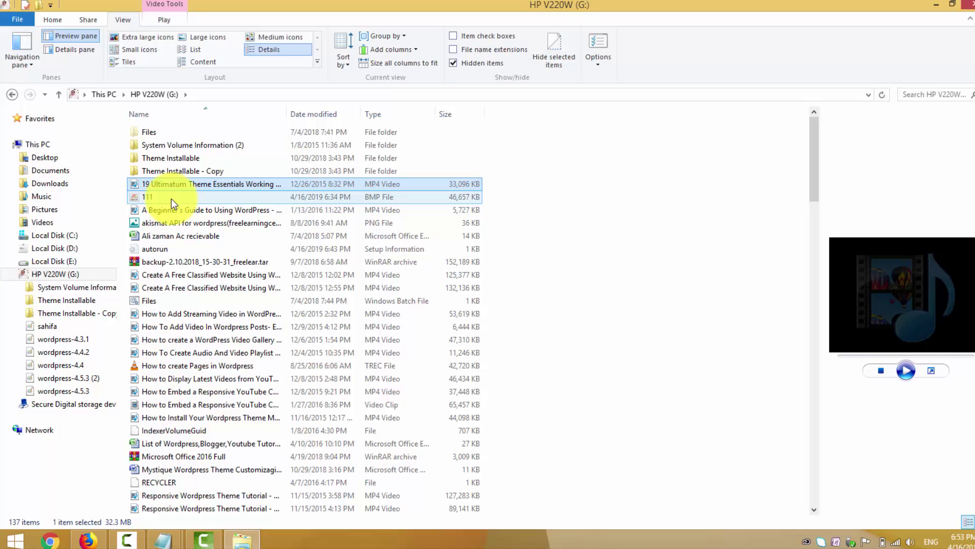
pyautogui.click(12, 94)
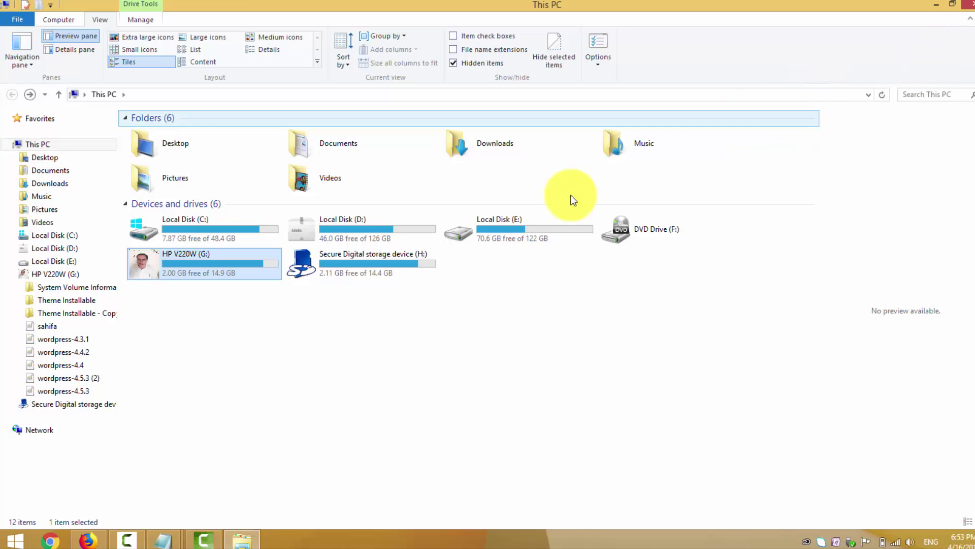
# Switch to Firefox to view the learning center channel's uploaded videos on YouTube
pyautogui.click(87, 541)
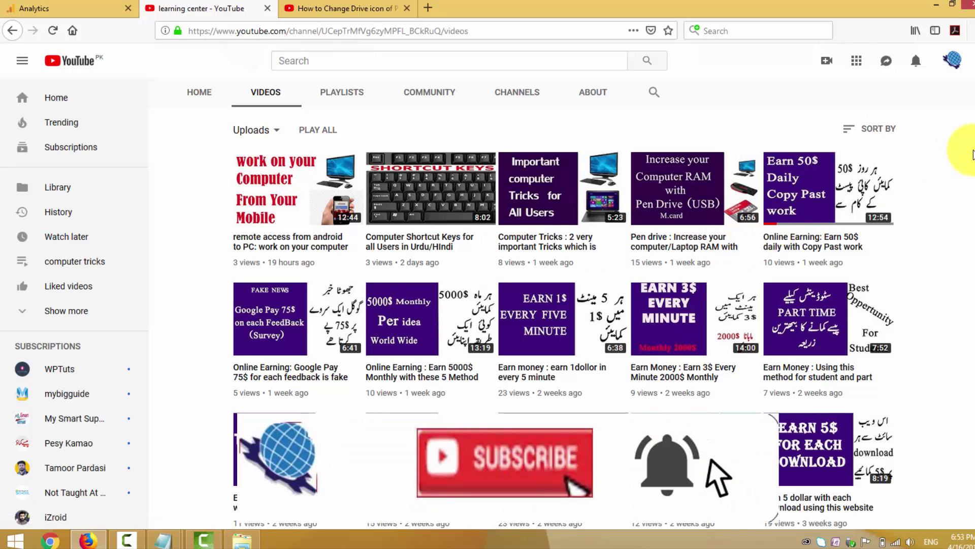
pyautogui.click(128, 542)
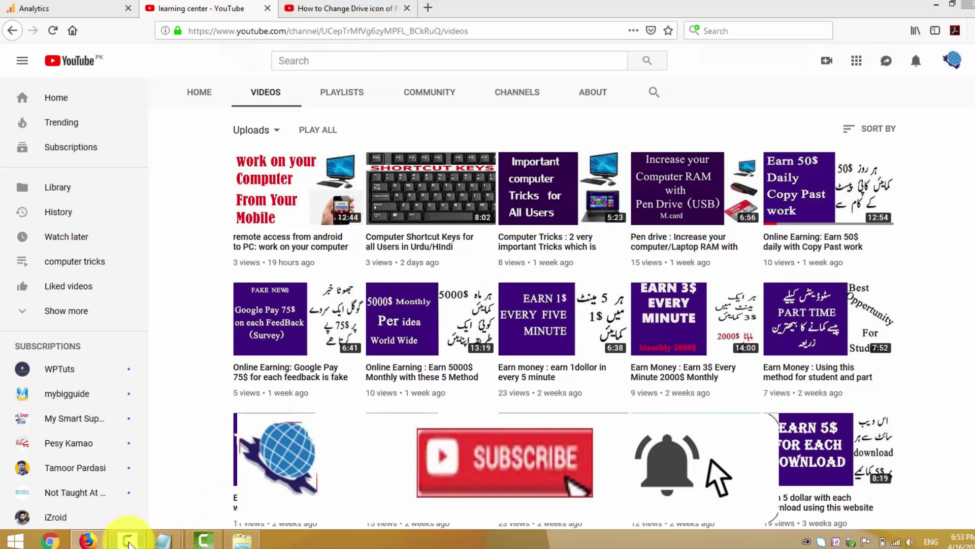